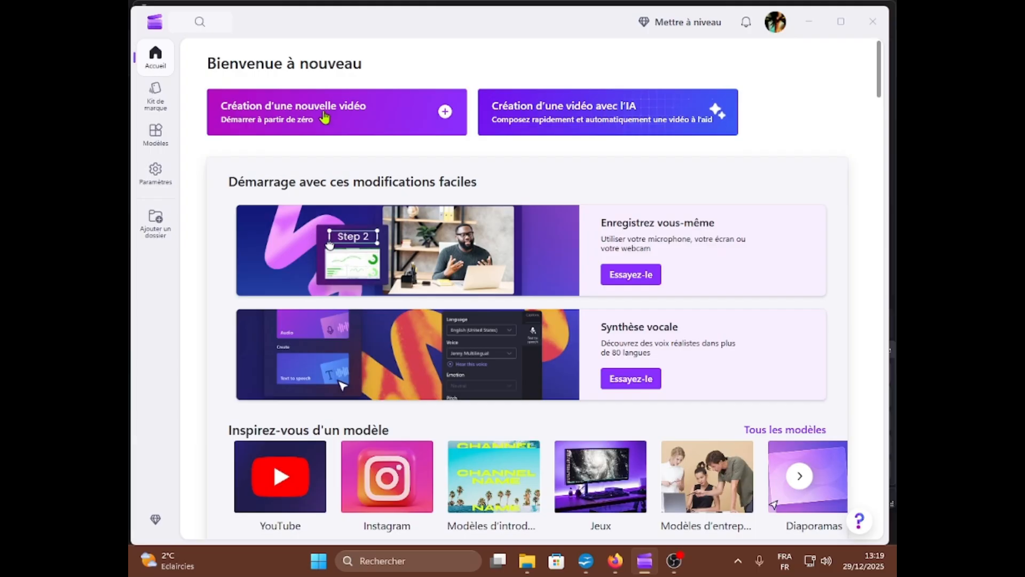
{"action": "left_click", "coordinate": [326, 117]}
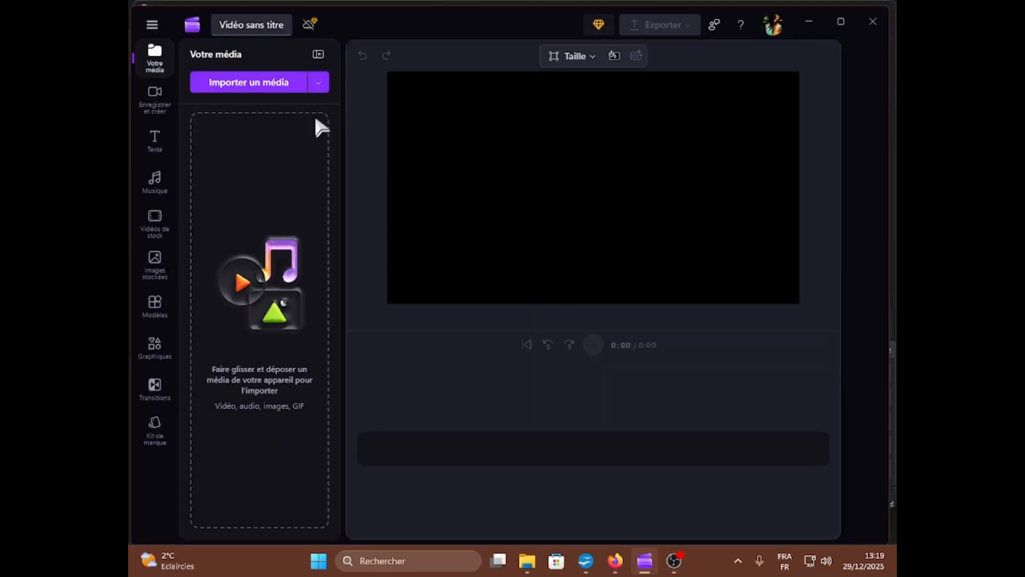
{"action": "left_click", "coordinate": [535, 560]}
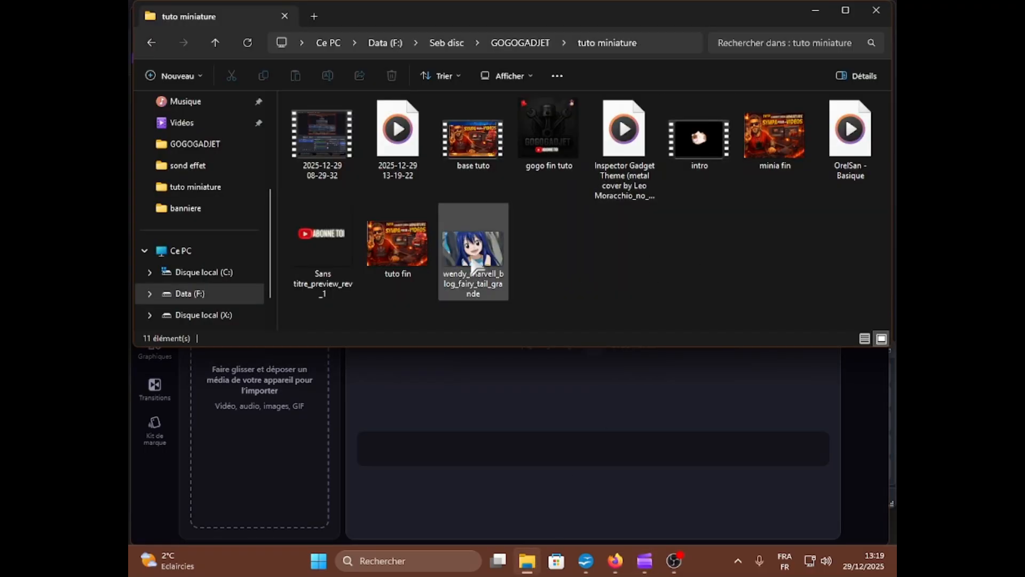
{"action": "left_click", "coordinate": [473, 265]}
{"action": "left_click", "coordinate": [466, 138], "text": "ctrl"}
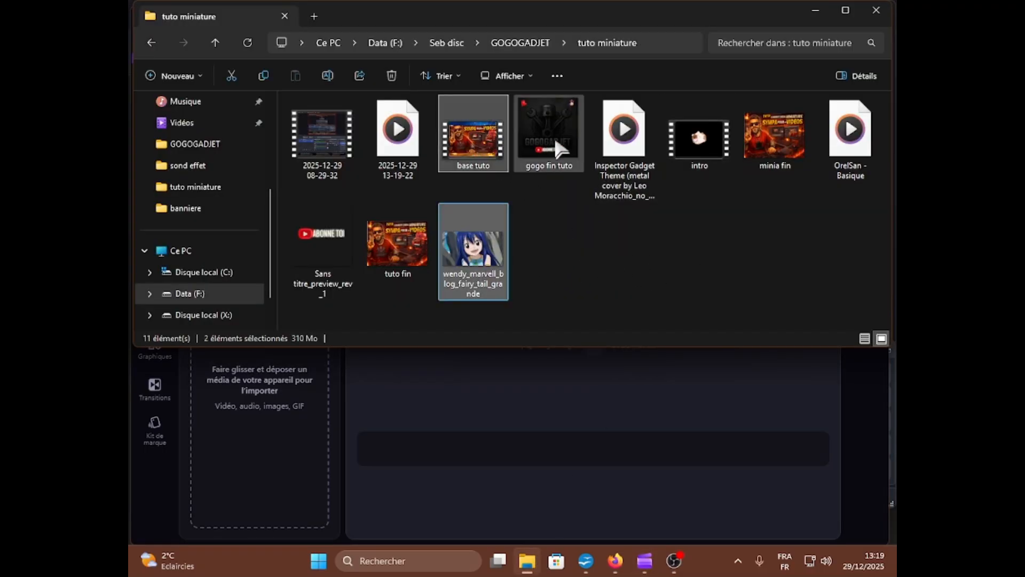
{"action": "left_click", "coordinate": [560, 144], "text": "ctrl"}
{"action": "left_click", "coordinate": [624, 140], "text": "ctrl"}
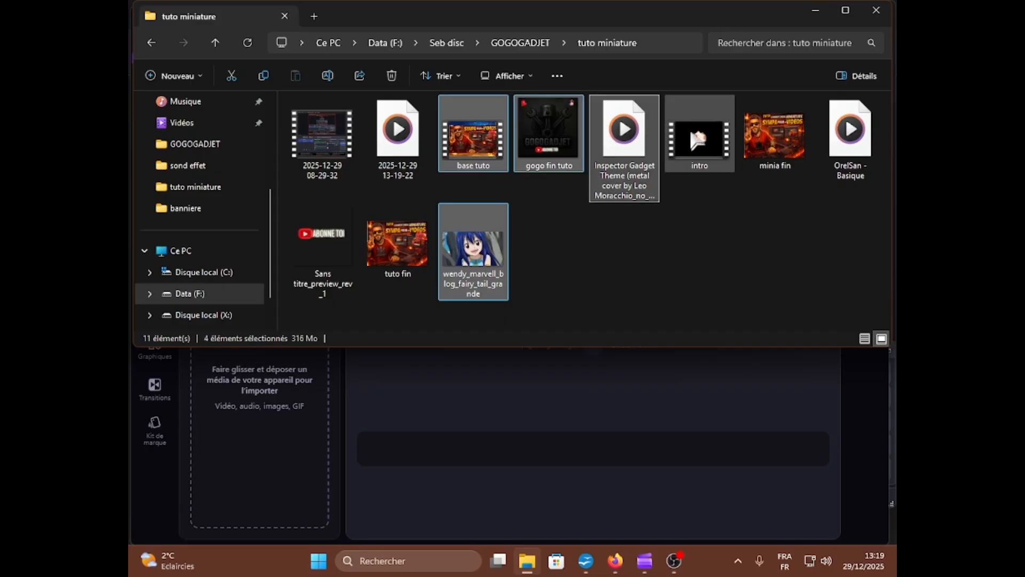
{"action": "left_click", "coordinate": [700, 140], "text": "ctrl"}
{"action": "left_click", "coordinate": [850, 136], "text": "ctrl"}
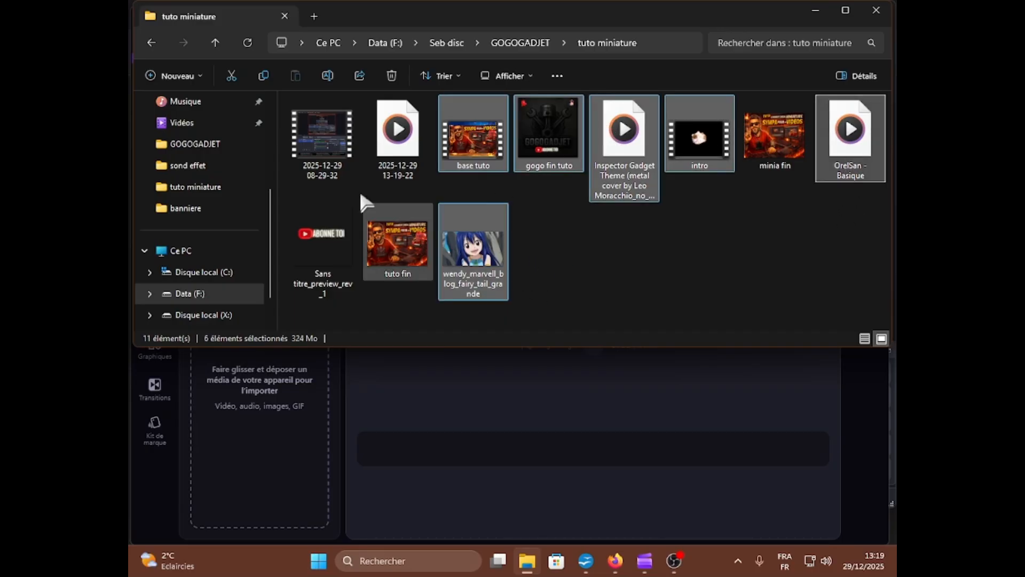
{"action": "left_click", "coordinate": [400, 140], "text": "ctrl"}
{"action": "left_click", "coordinate": [315, 243], "text": "ctrl"}
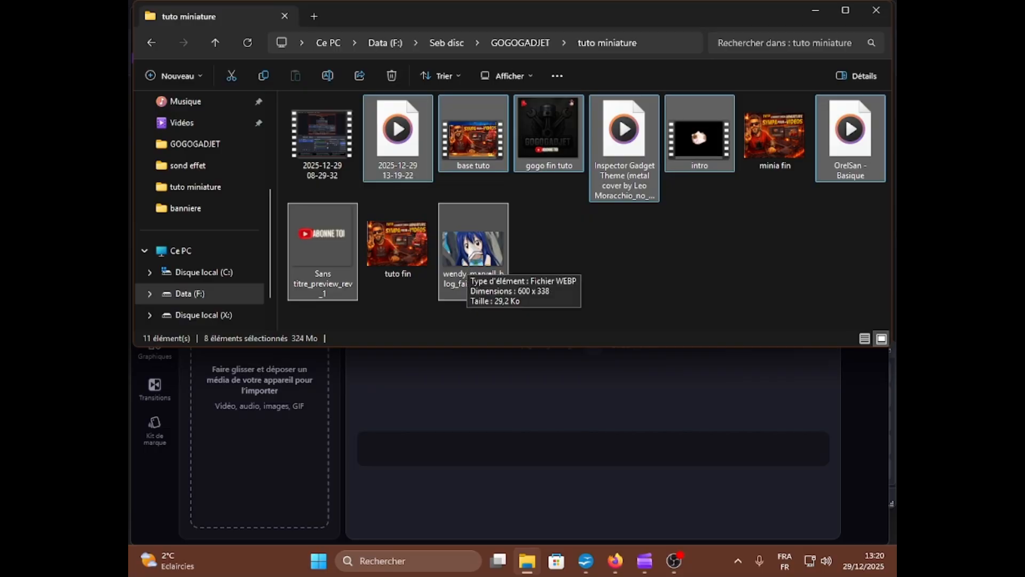
{"action": "left_click_drag", "start_coordinate": [466, 264], "coordinate": [264, 409]}
{"action": "left_click", "coordinate": [290, 453]}
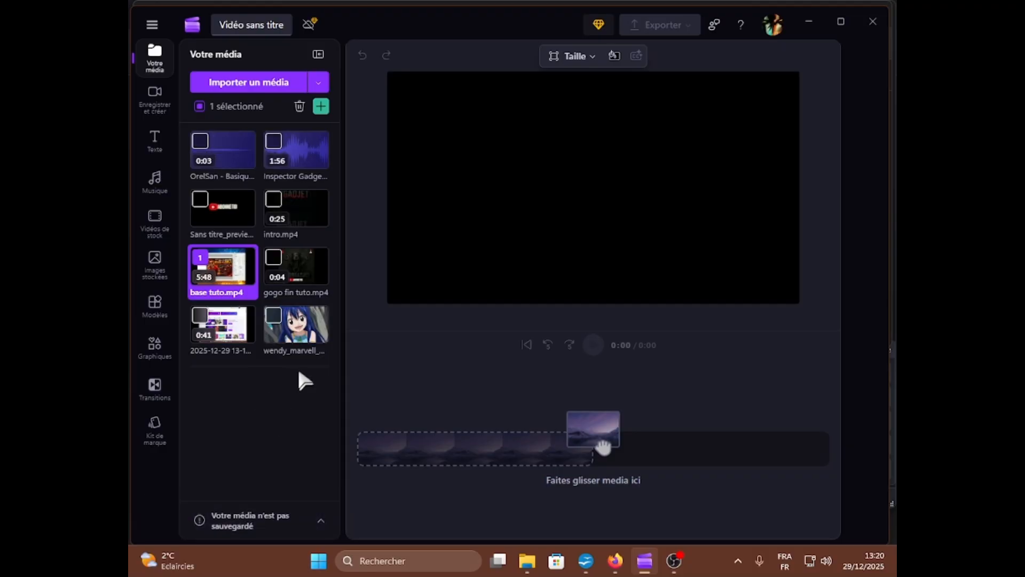
Step: Add intro.mp4 to the timeline and trim its beginning so the clip lasts 18.35 s
{"action": "mouse_move", "coordinate": [280, 201]}
{"action": "left_mouse_down"}
{"action": "mouse_move", "coordinate": [459, 322]}
{"action": "mouse_move", "coordinate": [402, 453]}
{"action": "mouse_move", "coordinate": [373, 441]}
{"action": "mouse_move", "coordinate": [462, 451]}
{"action": "left_mouse_up"}
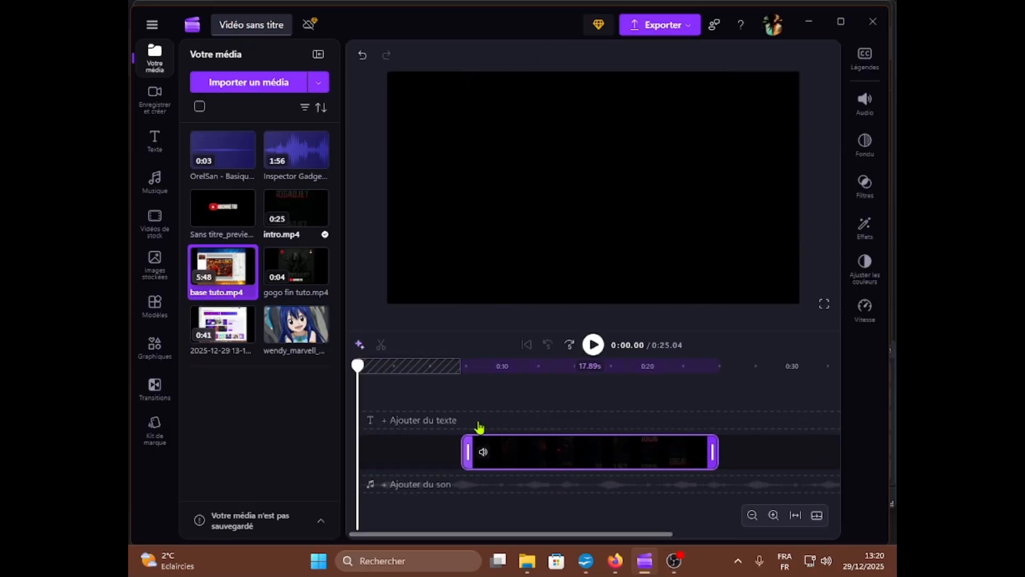
{"action": "left_click", "coordinate": [482, 394]}
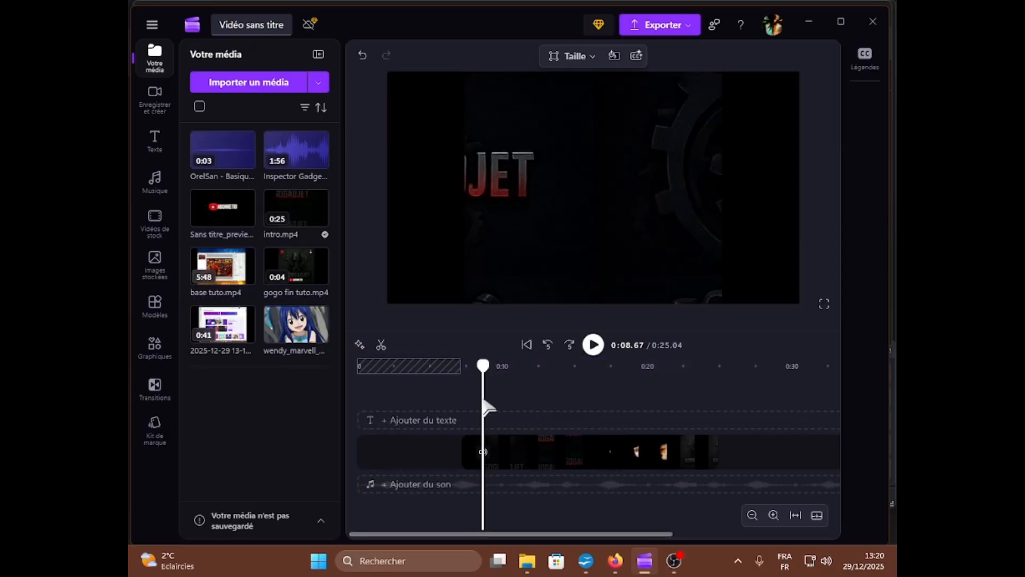
{"action": "left_click", "coordinate": [469, 439]}
{"action": "left_click_drag", "start_coordinate": [464, 441], "coordinate": [457, 441]}
Step: Play the intro's trimmed beginning to check it, and move the clip to the very start of the timeline
{"action": "left_click", "coordinate": [451, 393]}
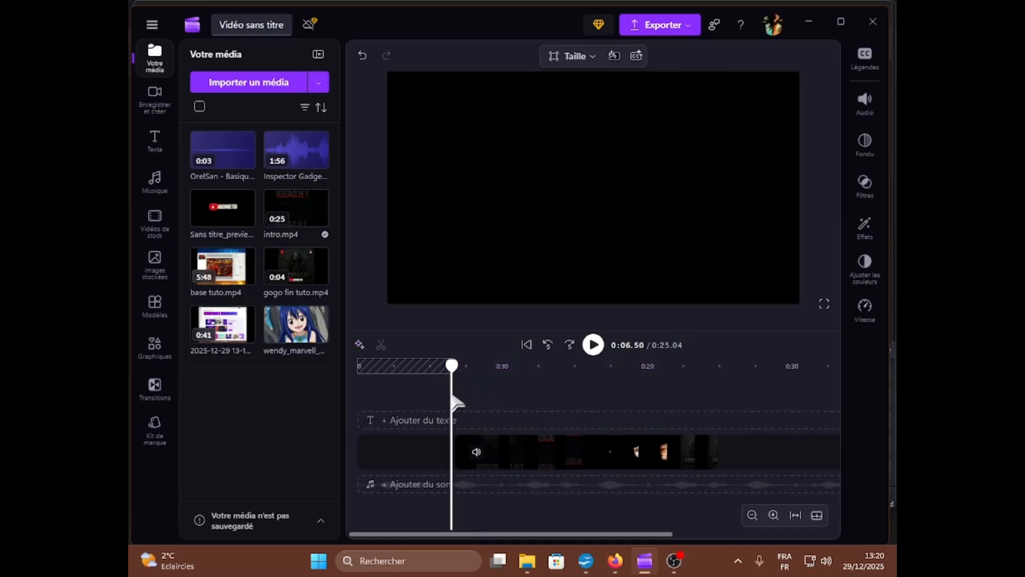
{"action": "left_click", "coordinate": [592, 345]}
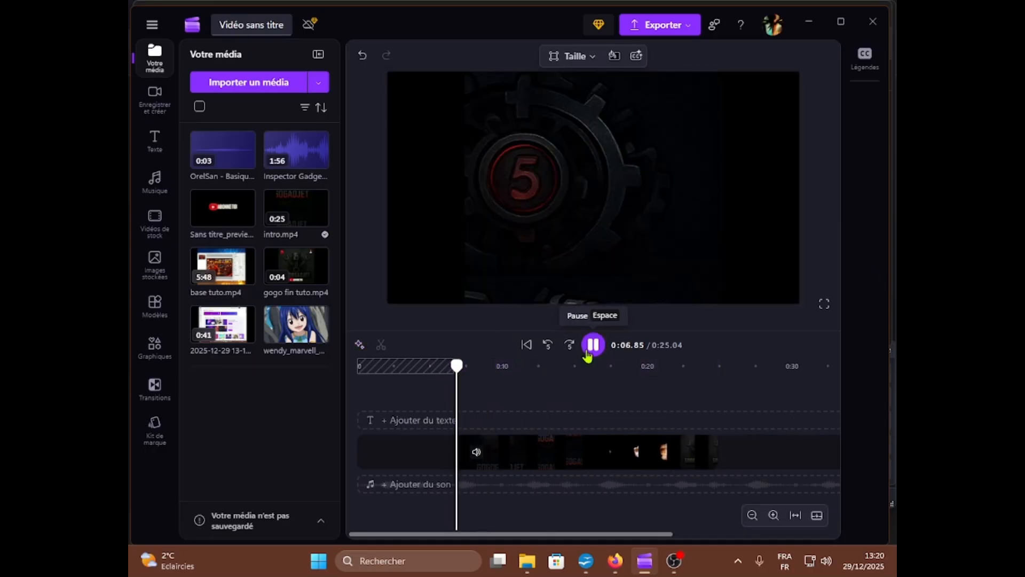
{"action": "left_click", "coordinate": [589, 347]}
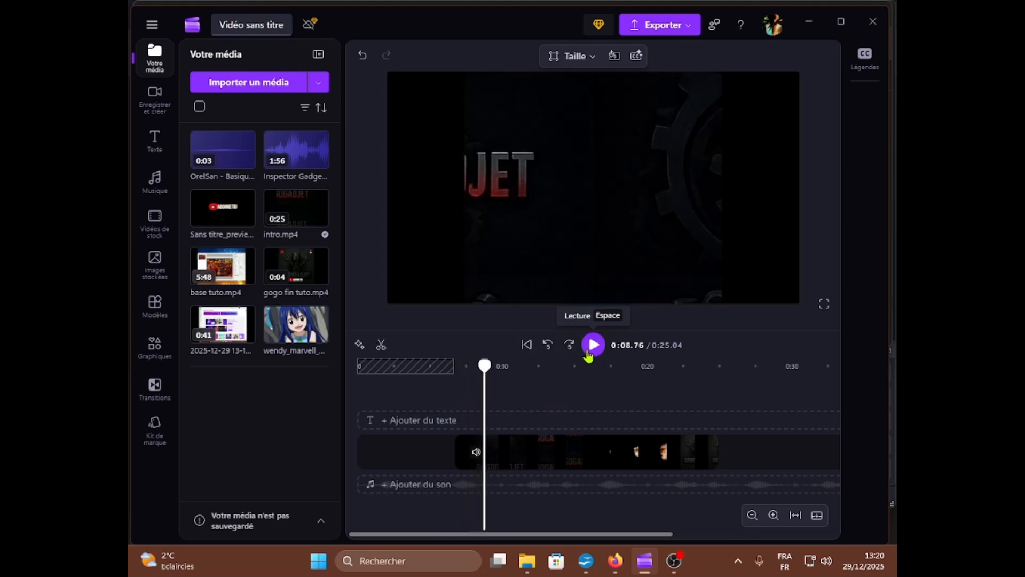
{"action": "left_click_drag", "start_coordinate": [538, 456], "coordinate": [448, 463]}
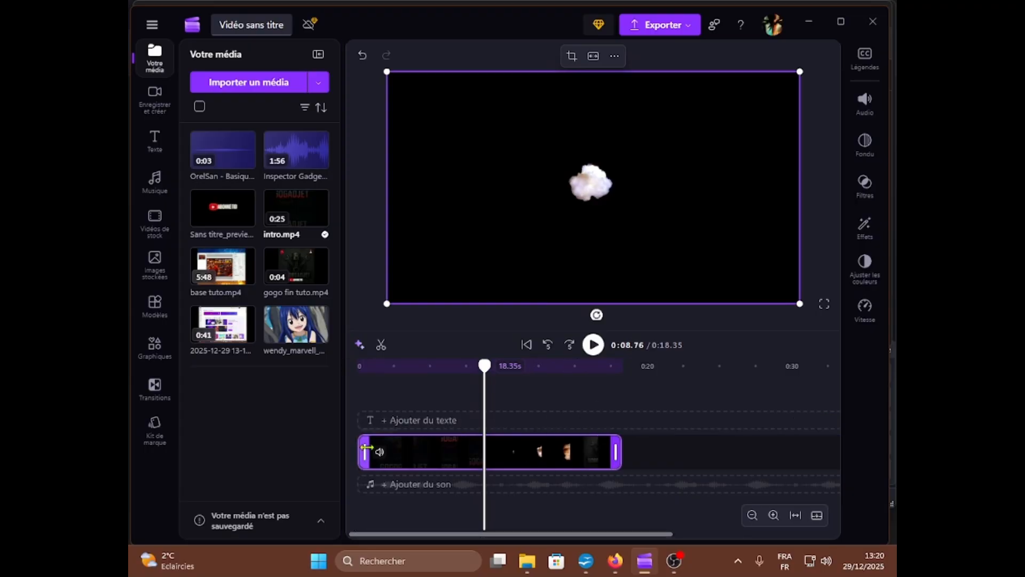
{"action": "mouse_move", "coordinate": [366, 448]}
{"action": "left_mouse_down"}
{"action": "mouse_move", "coordinate": [422, 450]}
{"action": "mouse_move", "coordinate": [355, 455]}
{"action": "left_mouse_up"}
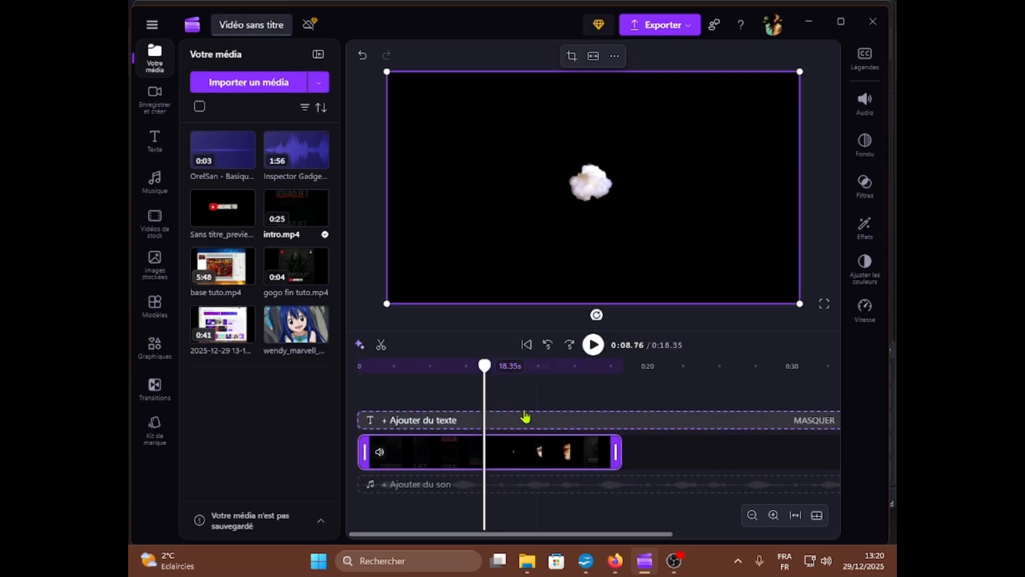
Step: Place base tuto.mp4 directly after the intro on the timeline, followed by gogo fin tuto.mp4 at the end
{"action": "left_click_drag", "start_coordinate": [508, 373], "coordinate": [540, 388]}
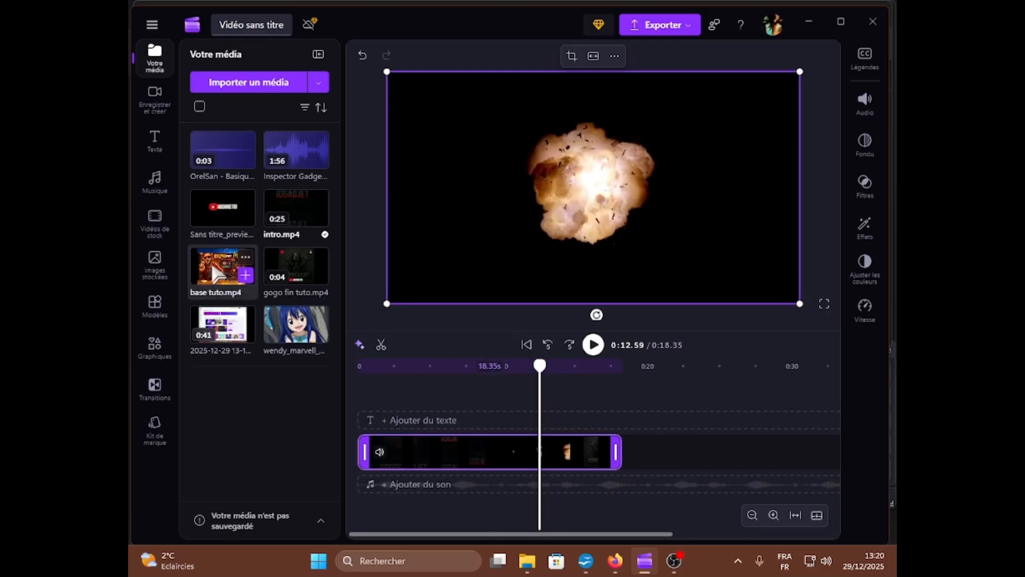
{"action": "left_click_drag", "start_coordinate": [214, 267], "coordinate": [627, 451]}
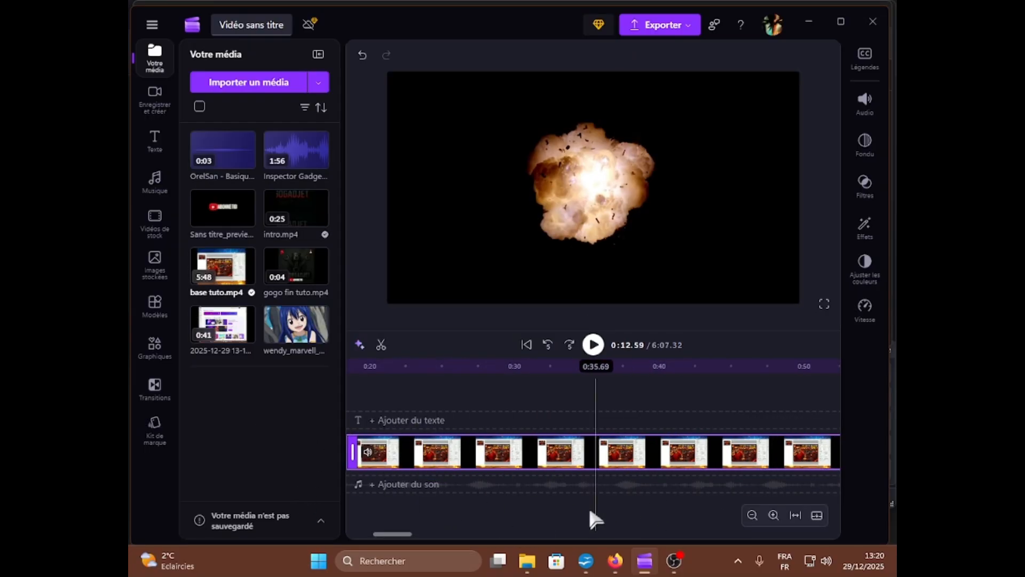
{"action": "left_click_drag", "start_coordinate": [393, 534], "coordinate": [832, 528]}
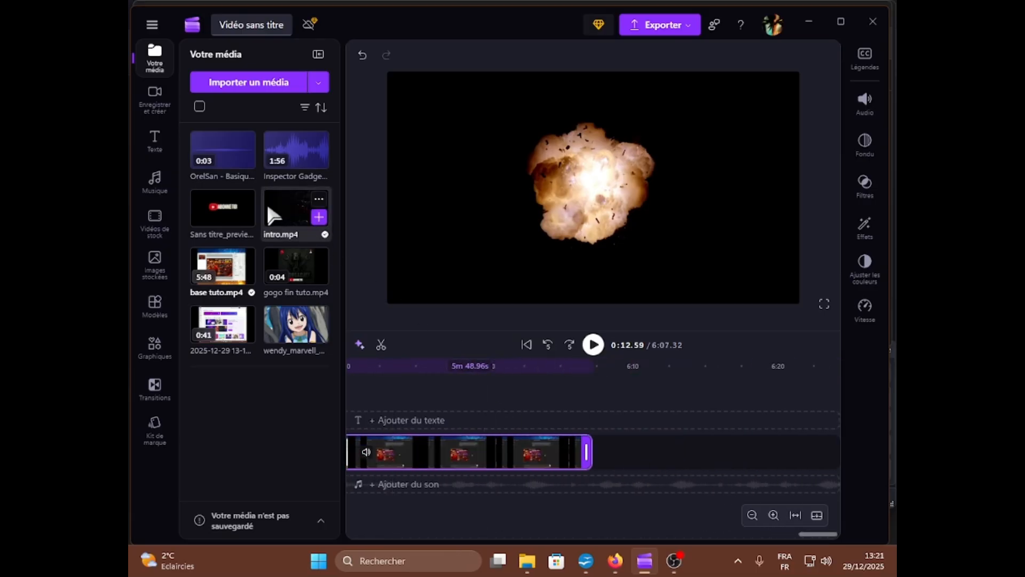
{"action": "left_click_drag", "start_coordinate": [267, 203], "coordinate": [596, 450]}
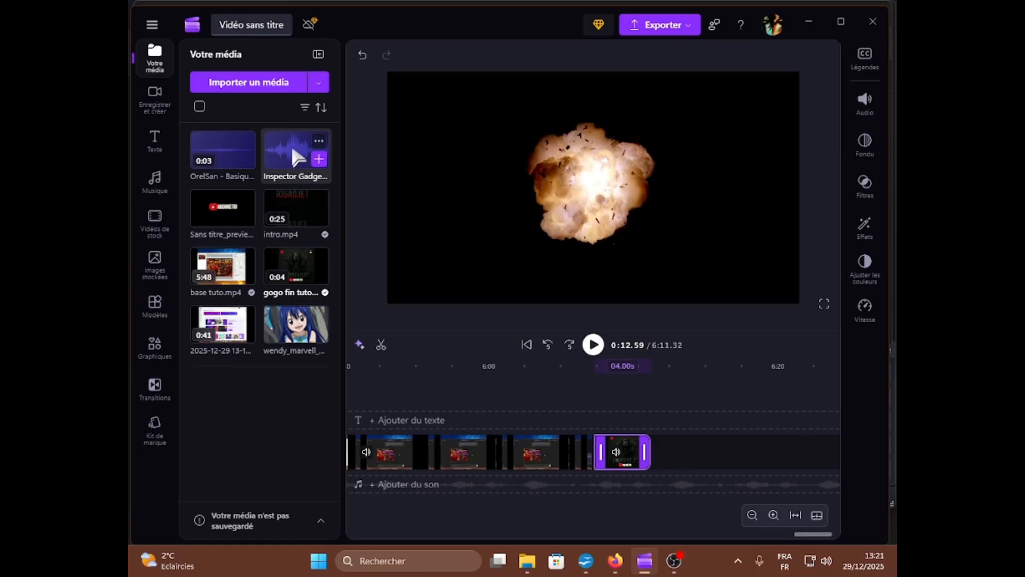
Step: Add the Inspector Gadget Theme audio beneath the video track and align its start with the start of base tuto.mp4
{"action": "left_click_drag", "start_coordinate": [292, 149], "coordinate": [542, 489]}
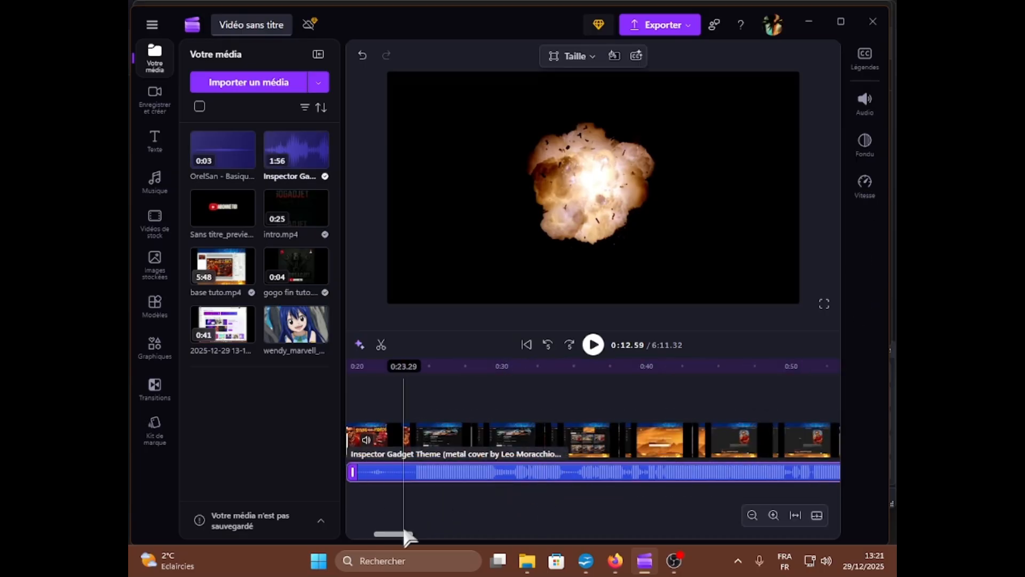
{"action": "scroll", "coordinate": [404, 534], "scroll_direction": "left", "scroll_amount": 2}
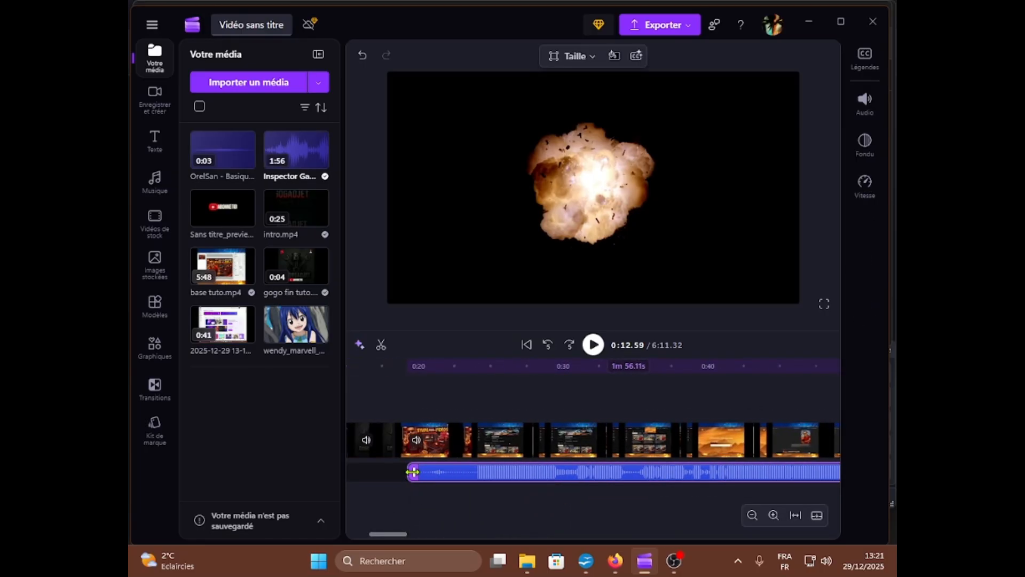
{"action": "left_click_drag", "start_coordinate": [413, 471], "coordinate": [401, 473]}
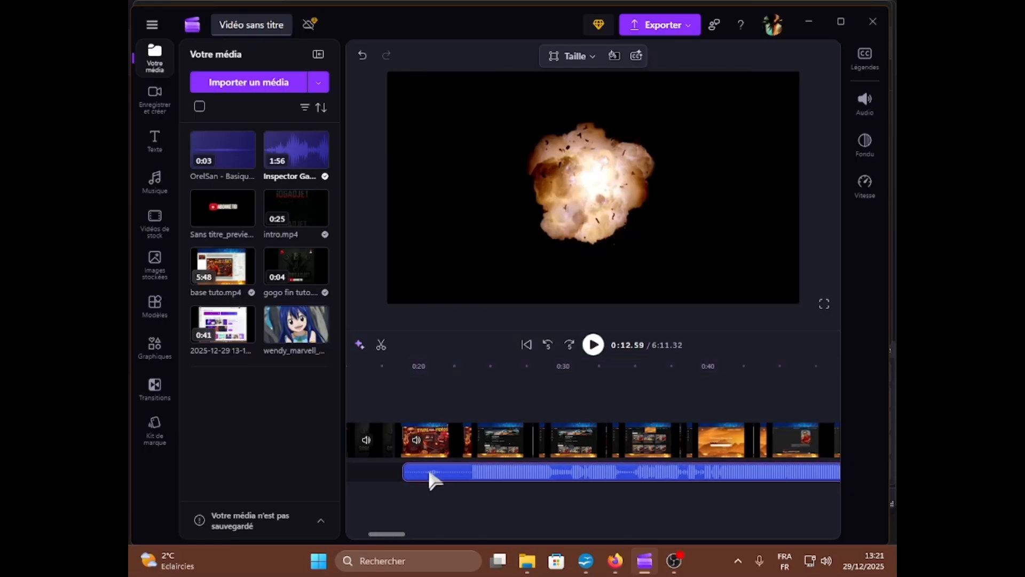
{"action": "left_click", "coordinate": [429, 475]}
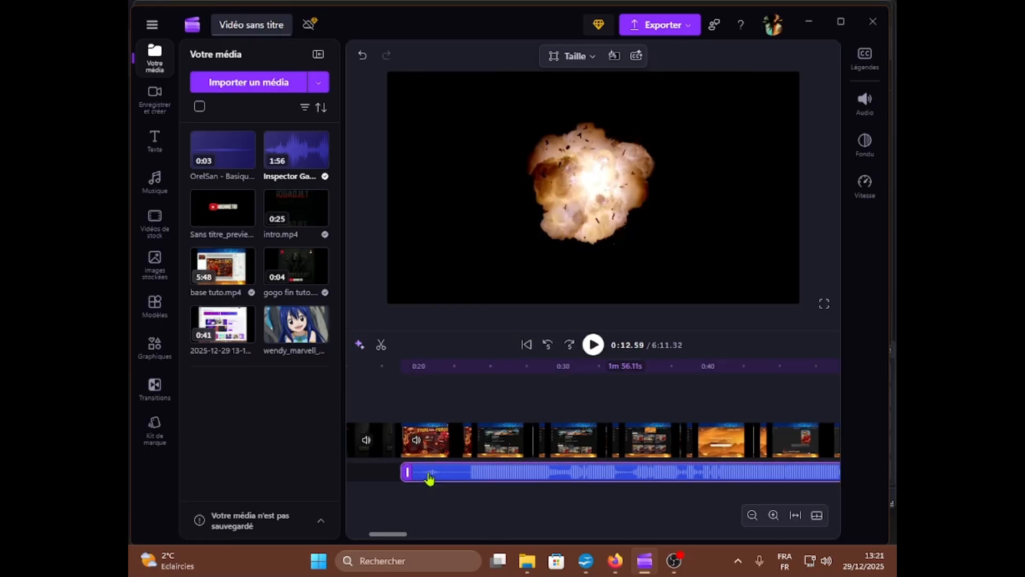
Step: Trim the end and the quiet start of the Inspector Gadget Theme clip to leave 1 min 46.24 s
{"action": "left_click_drag", "start_coordinate": [392, 538], "coordinate": [526, 532]}
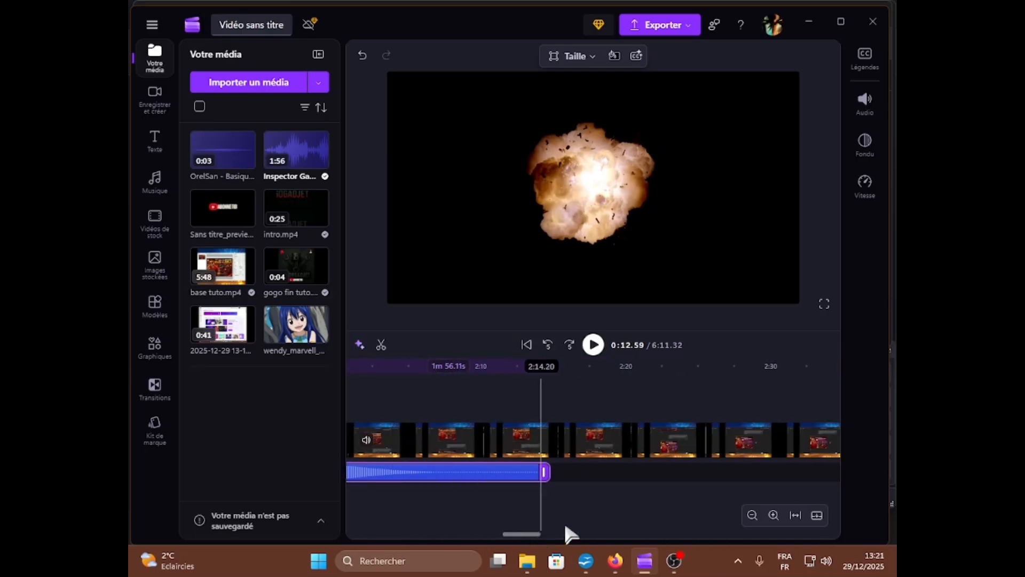
{"action": "left_click_drag", "start_coordinate": [545, 473], "coordinate": [463, 472]}
{"action": "left_click_drag", "start_coordinate": [522, 536], "coordinate": [387, 534]}
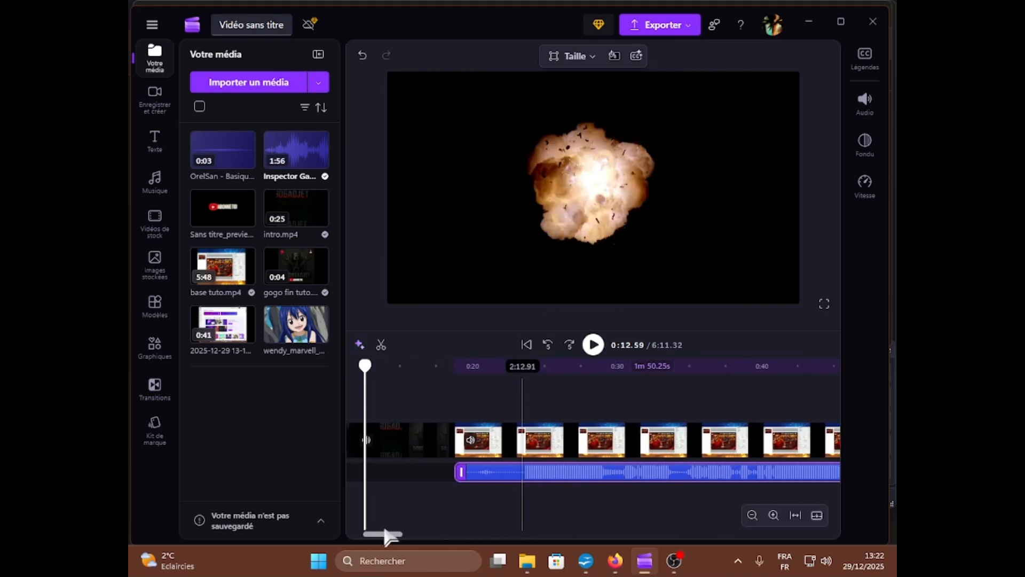
{"action": "left_click_drag", "start_coordinate": [461, 473], "coordinate": [508, 479]}
Step: Append a second copy of the Inspector Gadget Theme at 2:05.06, trimmed to 1 min 44.69 s
{"action": "left_click_drag", "start_coordinate": [368, 533], "coordinate": [514, 536]}
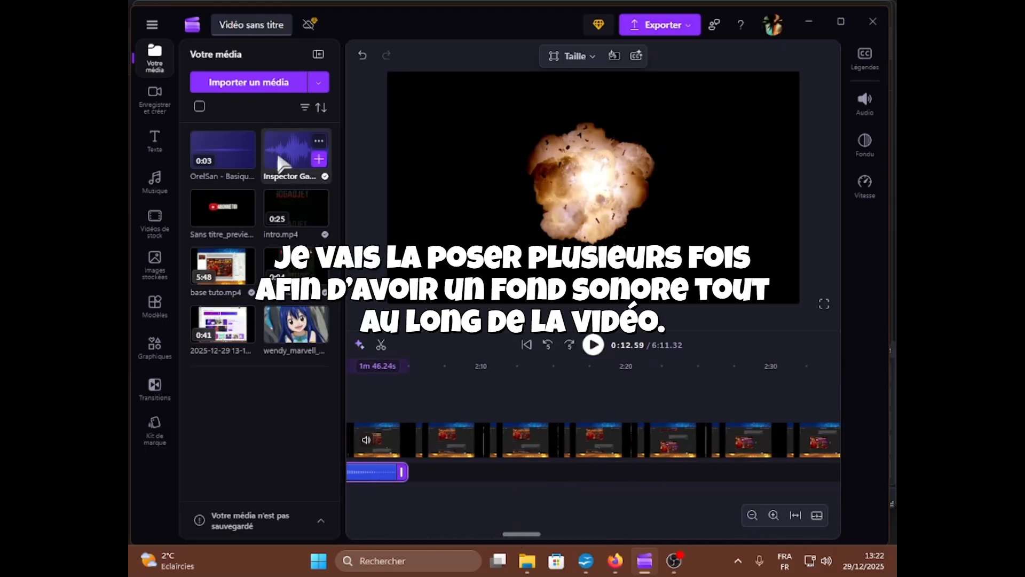
{"action": "left_click_drag", "start_coordinate": [319, 159], "coordinate": [355, 474]}
{"action": "left_click_drag", "start_coordinate": [431, 473], "coordinate": [496, 473]}
{"action": "left_click_drag", "start_coordinate": [515, 474], "coordinate": [450, 474]}
{"action": "left_click_drag", "start_coordinate": [520, 534], "coordinate": [620, 535]}
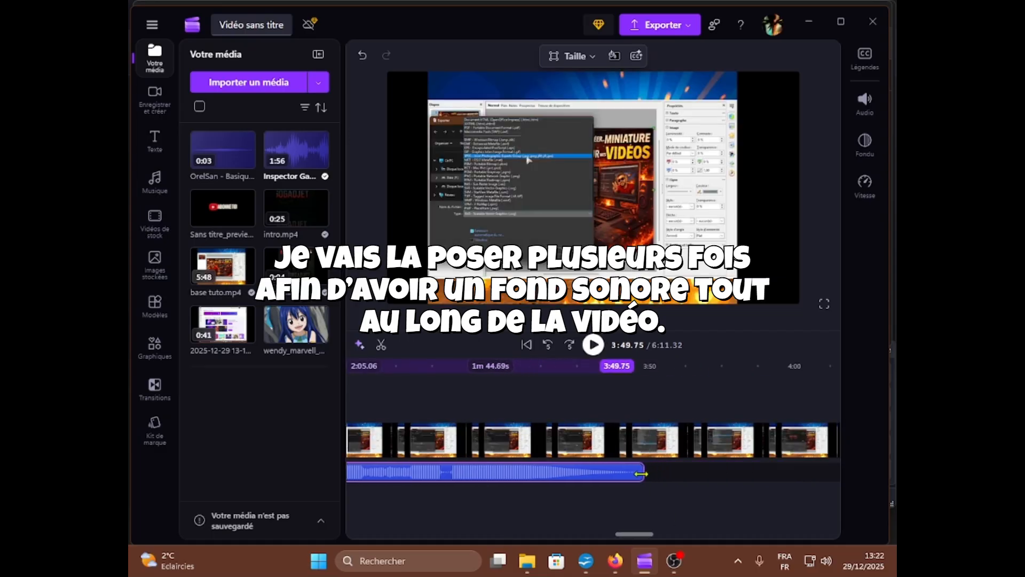
Step: Append a third copy of the Inspector Gadget Theme at 3:49.75 and trim its start and end to leave 1 min 44.40 s
{"action": "left_click_drag", "start_coordinate": [297, 152], "coordinate": [657, 474]}
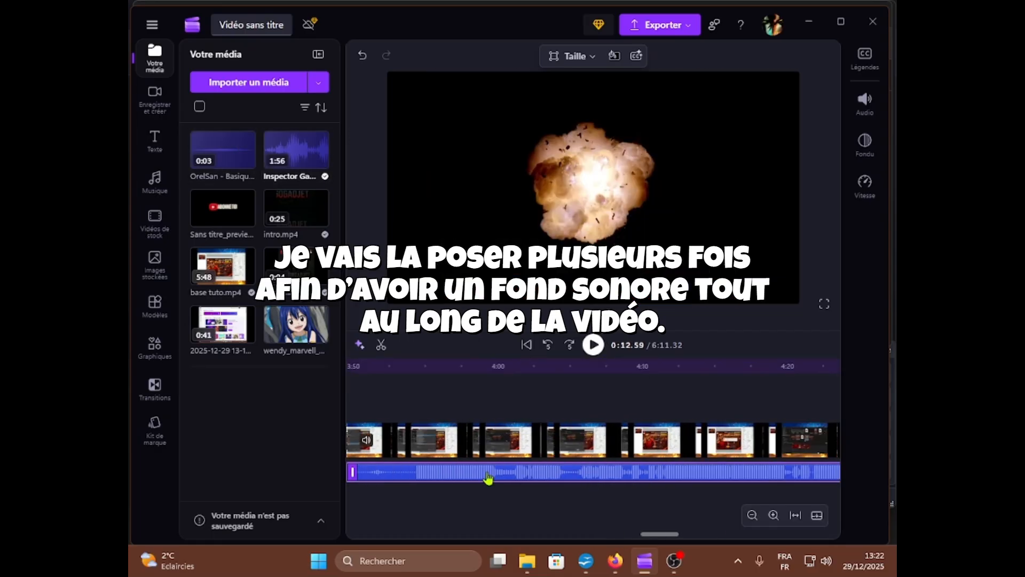
{"action": "left_click_drag", "start_coordinate": [353, 470], "coordinate": [517, 471]}
{"action": "left_click_drag", "start_coordinate": [545, 474], "coordinate": [494, 477]}
{"action": "left_click_drag", "start_coordinate": [648, 534], "coordinate": [781, 536]}
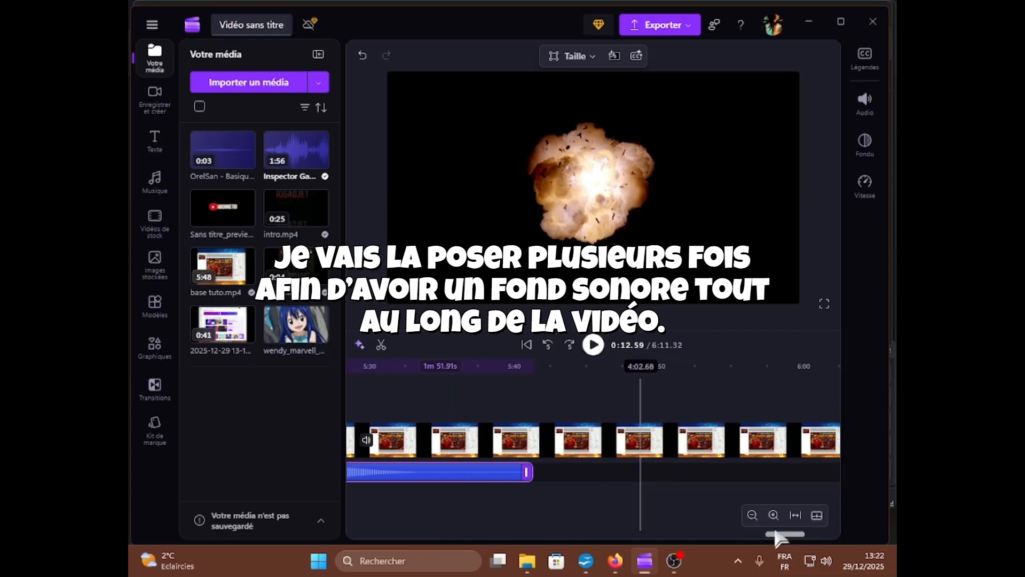
{"action": "left_click_drag", "start_coordinate": [520, 484], "coordinate": [420, 480]}
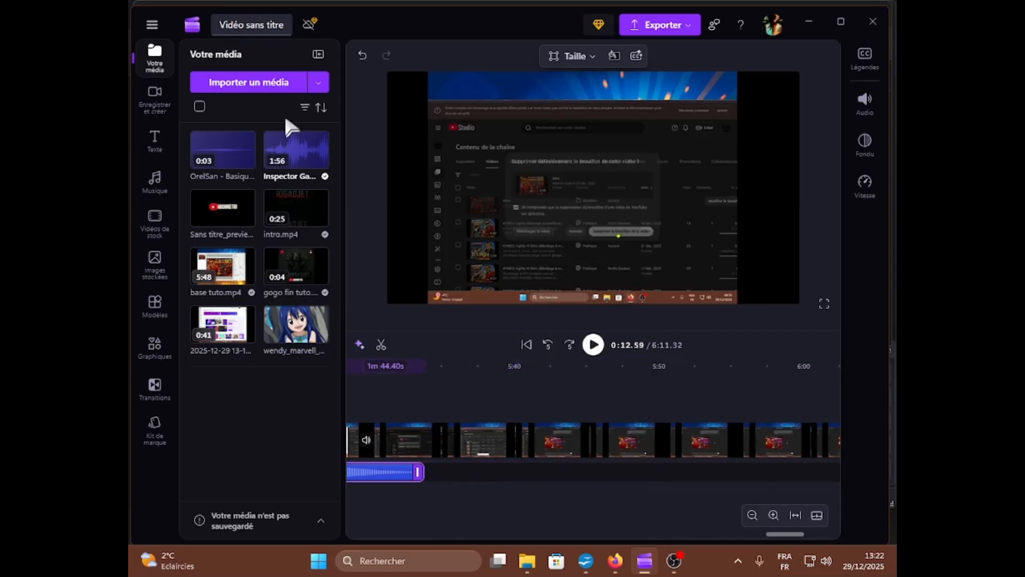
Step: Append a fourth copy of the Inspector Gadget Theme with its start trimmed, and cut off its excess at 6:07.32, where gogo fin tuto.mp4 begins
{"action": "left_click_drag", "start_coordinate": [291, 140], "coordinate": [446, 473]}
{"action": "left_click_drag", "start_coordinate": [352, 471], "coordinate": [498, 472]}
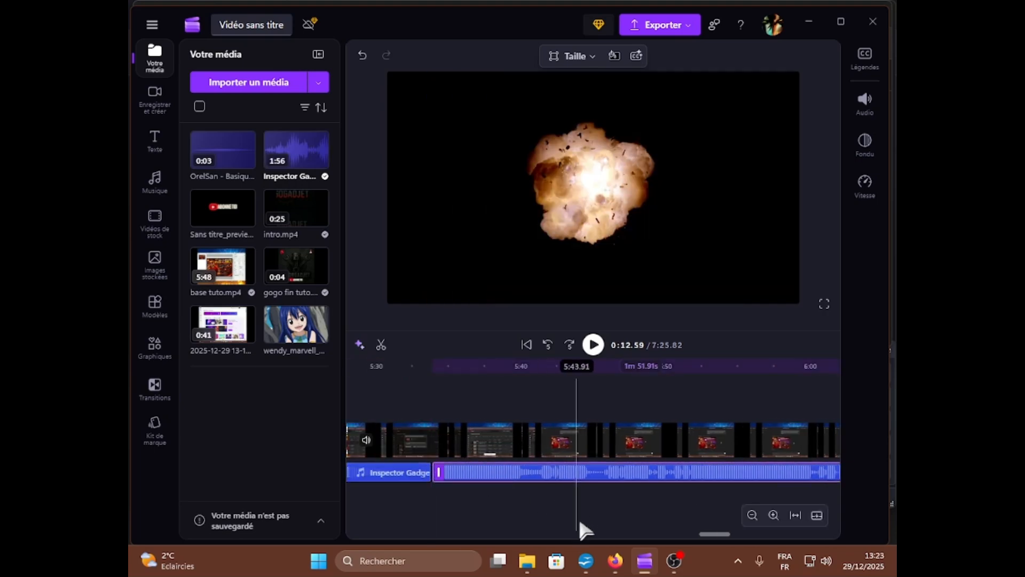
{"action": "mouse_move", "coordinate": [718, 535]}
{"action": "left_mouse_down"}
{"action": "mouse_move", "coordinate": [772, 533]}
{"action": "mouse_move", "coordinate": [682, 533]}
{"action": "mouse_move", "coordinate": [736, 536]}
{"action": "left_mouse_up"}
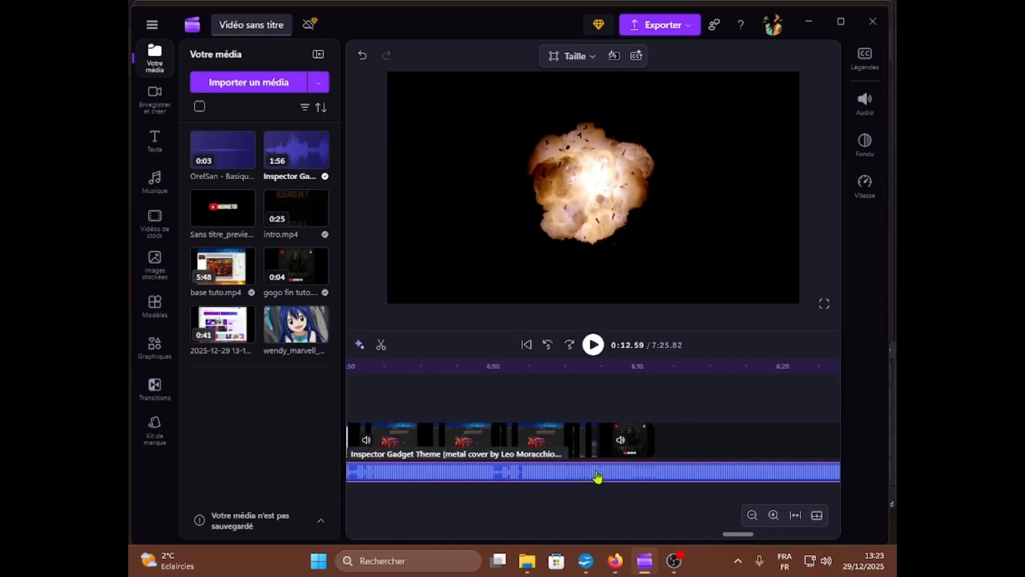
{"action": "left_click", "coordinate": [598, 406]}
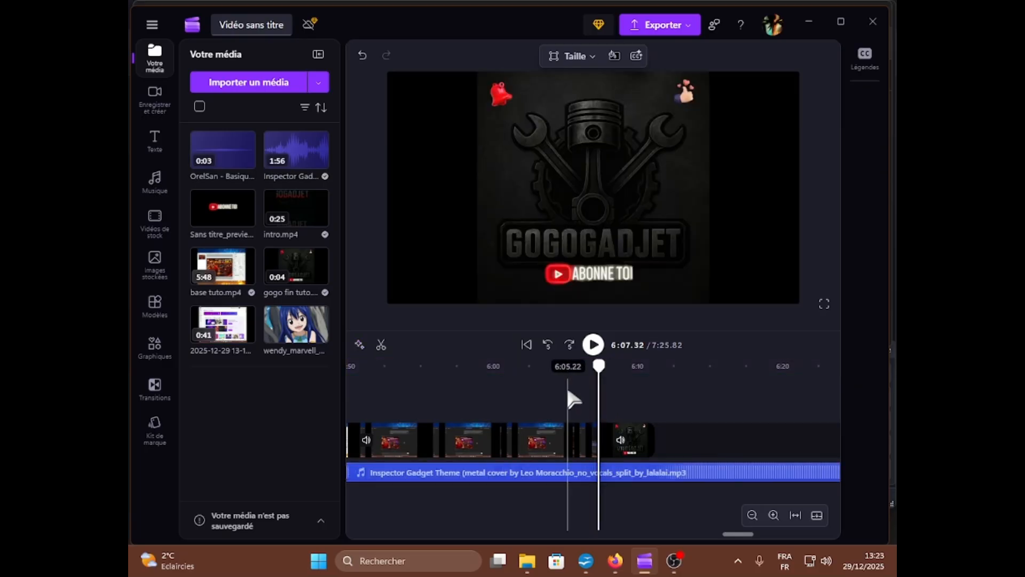
{"action": "left_click", "coordinate": [381, 345]}
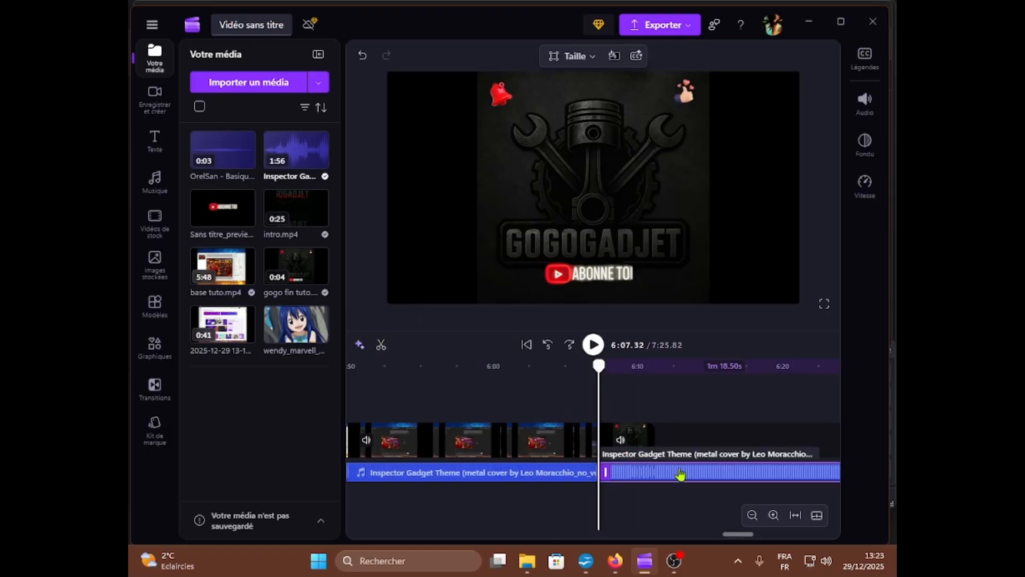
{"action": "key", "text": "Delete"}
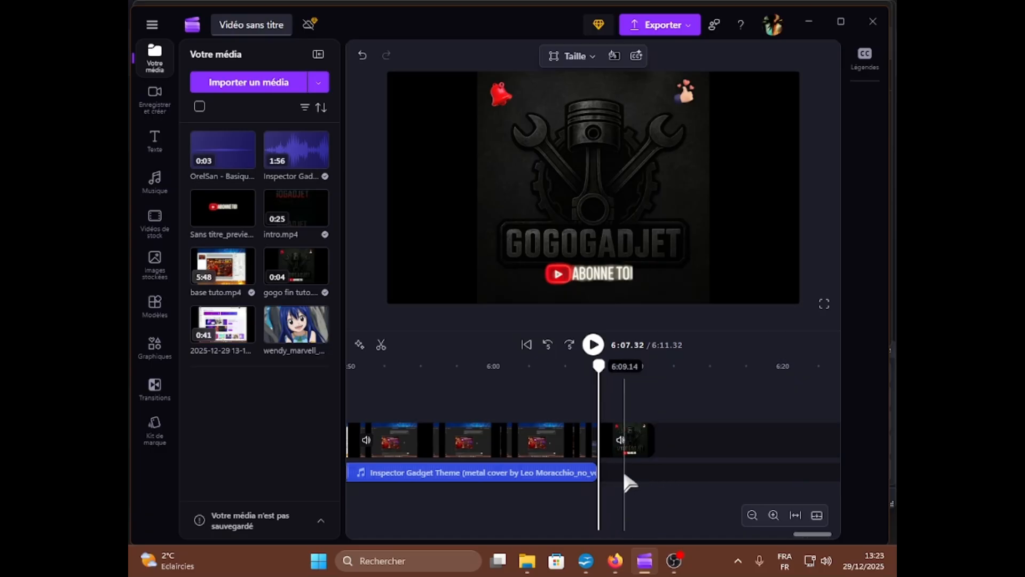
Step: Play the video from about 0:52 and set the first Inspector Gadget Theme copy's volume to 4%
{"action": "left_click", "coordinate": [514, 476]}
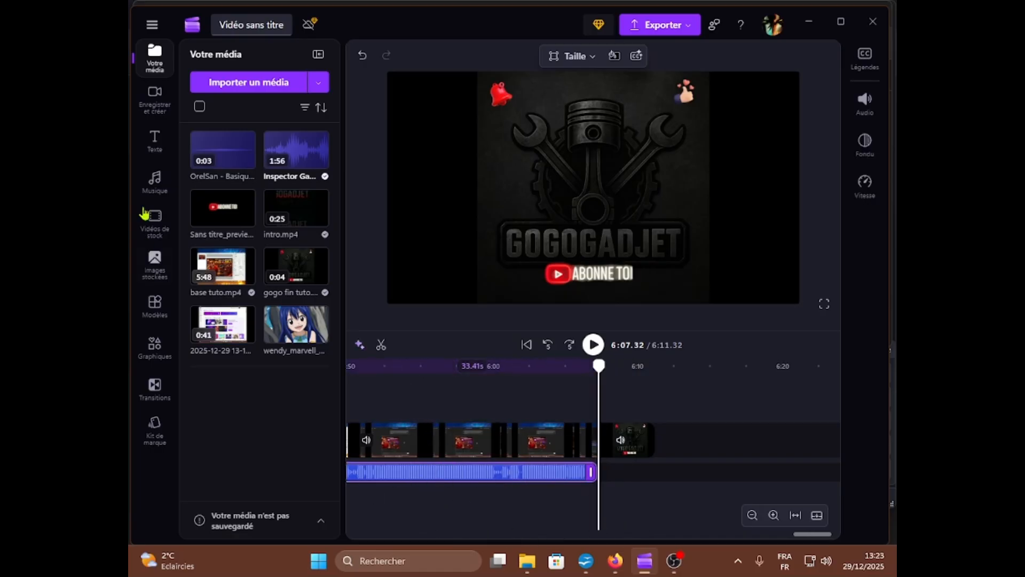
{"action": "mouse_move", "coordinate": [212, 147]}
{"action": "left_click_drag", "start_coordinate": [806, 540], "coordinate": [419, 508]}
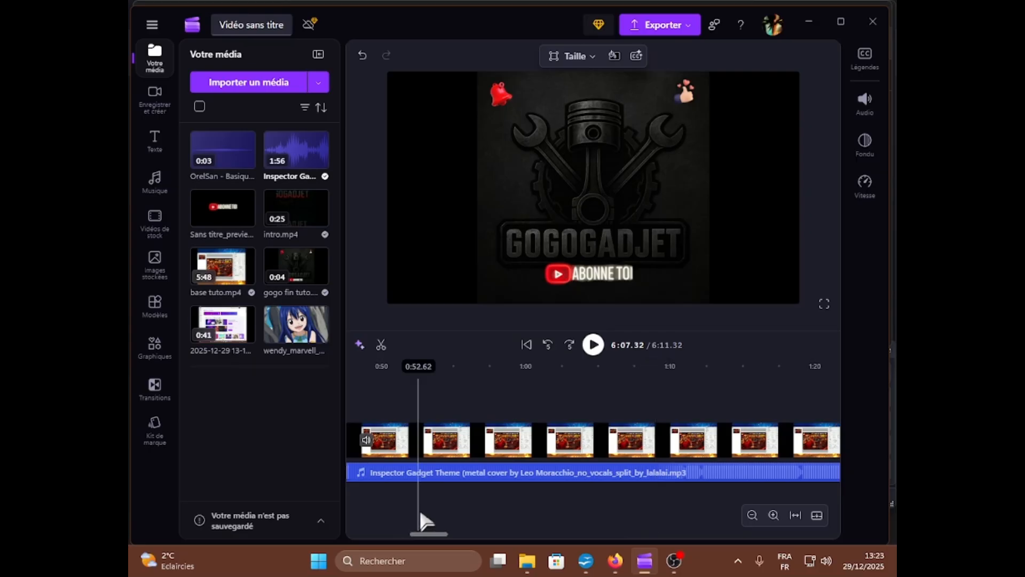
{"action": "left_click", "coordinate": [422, 390]}
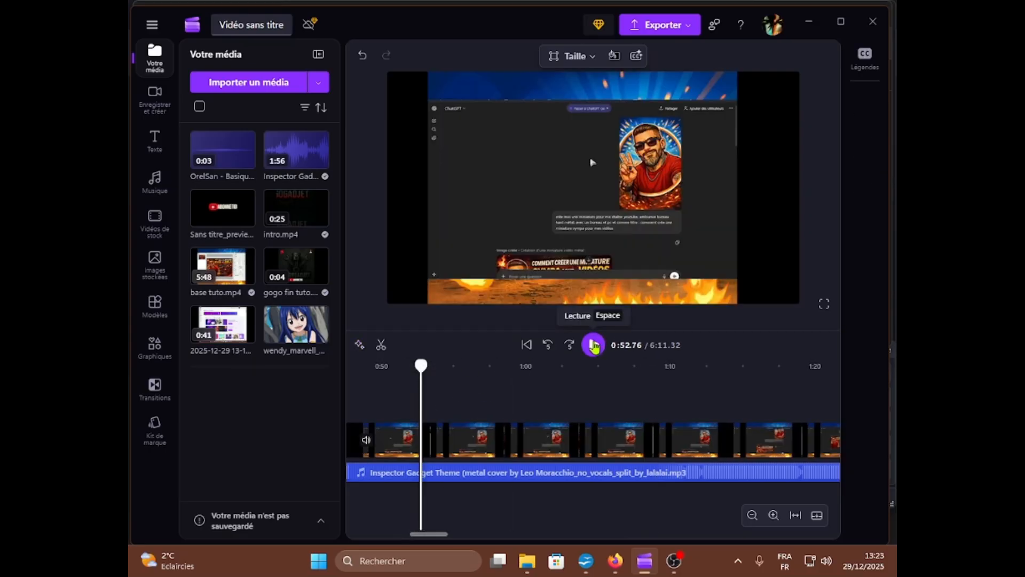
{"action": "left_click", "coordinate": [564, 472]}
{"action": "left_click", "coordinate": [865, 102]}
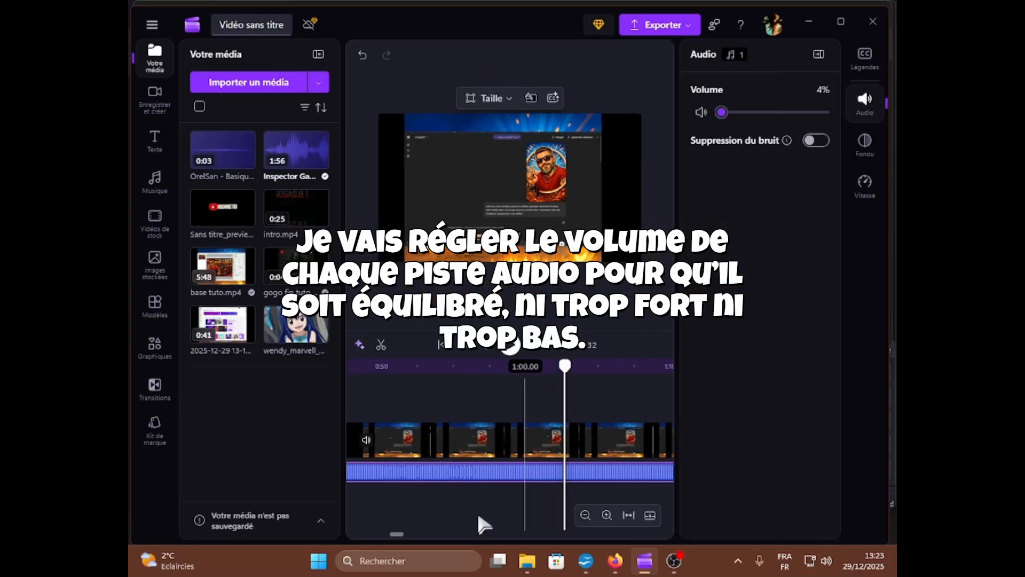
Step: Set the volume of the remaining Inspector Gadget Theme copies to 4%
{"action": "left_click_drag", "start_coordinate": [396, 534], "coordinate": [374, 522]}
{"action": "left_click", "coordinate": [503, 472]}
{"action": "left_click", "coordinate": [587, 472]}
{"action": "left_click", "coordinate": [650, 472]}
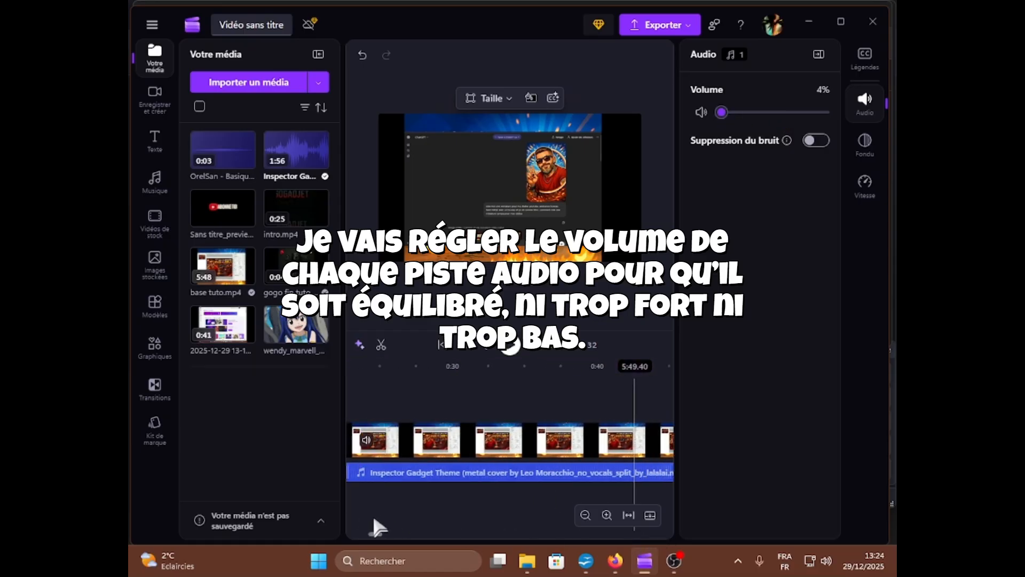
Step: Play passages from about 0:26 and 0:41 to judge the balance between music and voice
{"action": "left_click", "coordinate": [391, 395]}
{"action": "left_click", "coordinate": [509, 346]}
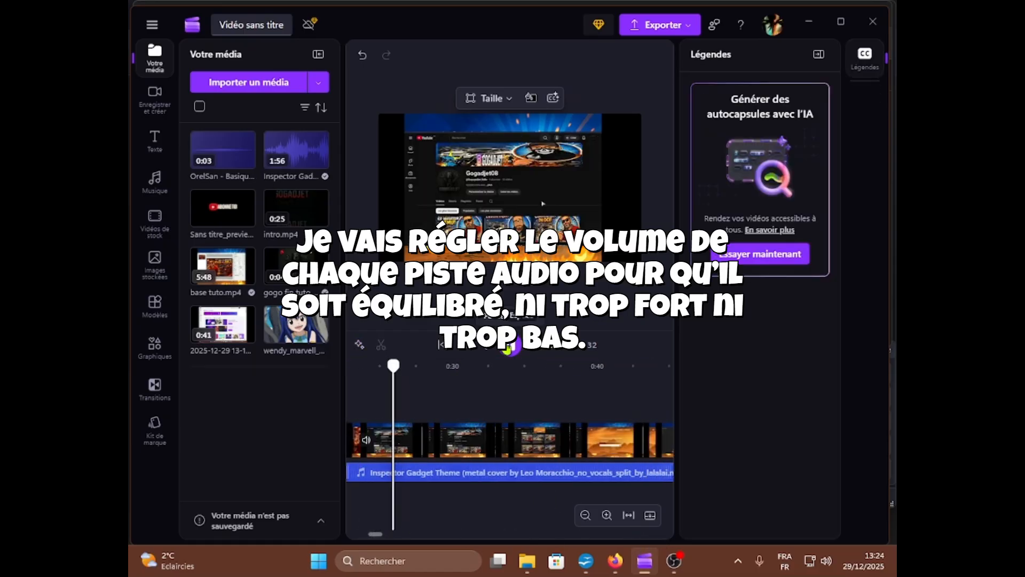
{"action": "left_click", "coordinate": [619, 380]}
{"action": "left_click_drag", "start_coordinate": [376, 534], "coordinate": [407, 534]}
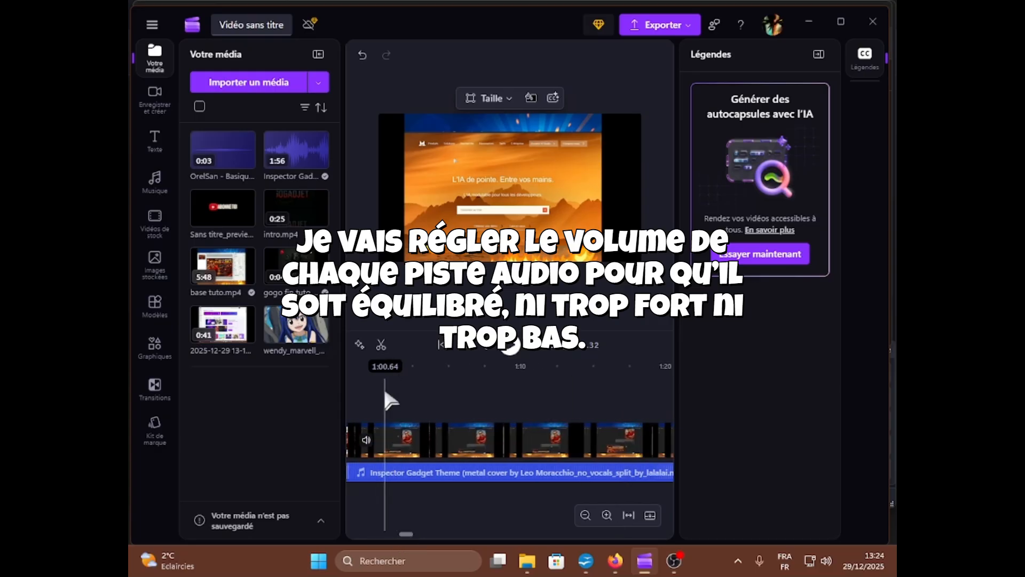
Step: Set the first Inspector Gadget Theme copy's volume to 1% and check the mix by playing up to 1:17.29
{"action": "left_click", "coordinate": [383, 387]}
{"action": "left_click", "coordinate": [511, 347]}
{"action": "left_click", "coordinate": [513, 472]}
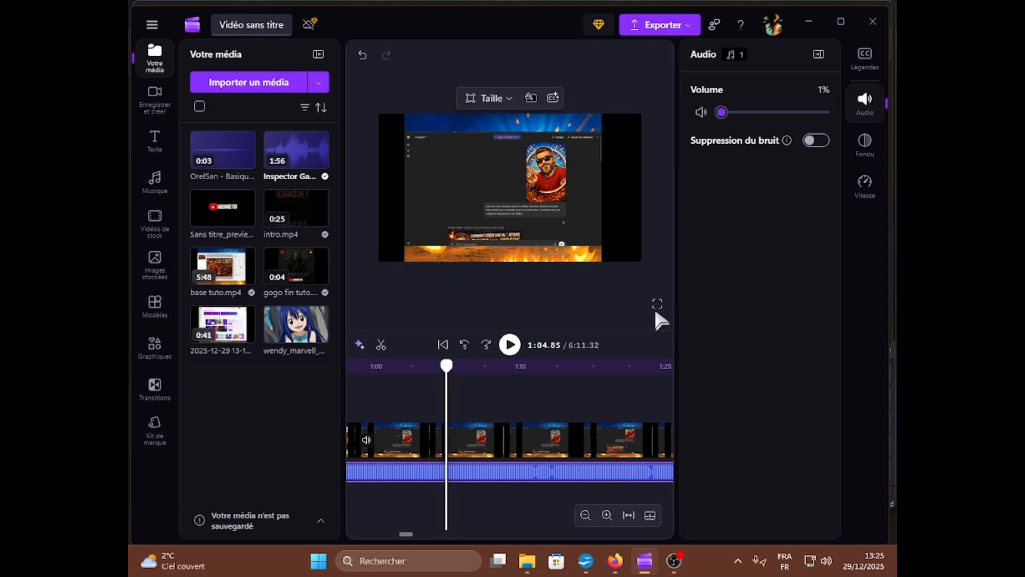
{"action": "left_click", "coordinate": [510, 344]}
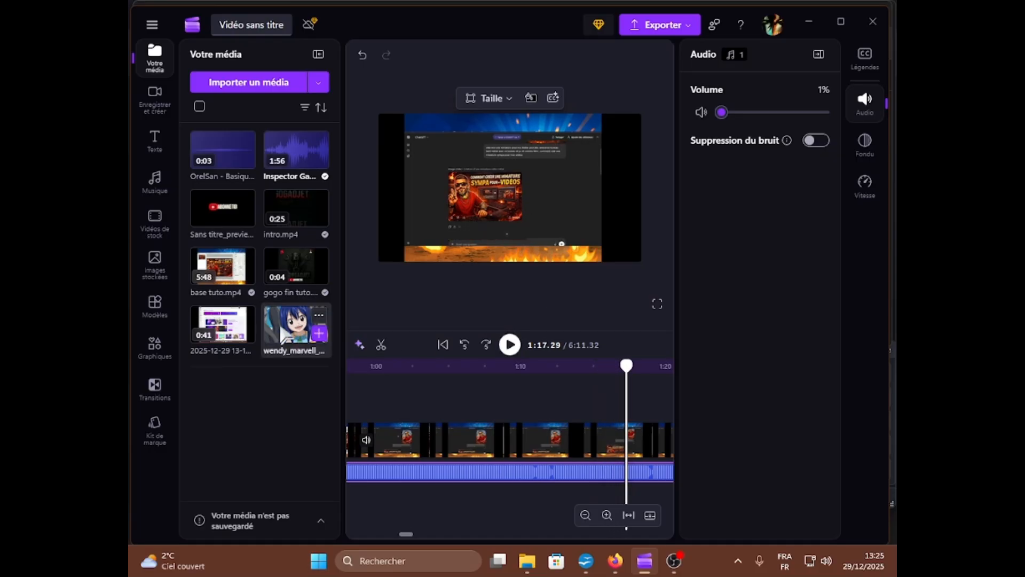
Step: Try placing the wendy_marvell image on a track below the music at 1:17.29, preview it, shift it slightly earlier, and delete it
{"action": "mouse_move", "coordinate": [297, 324]}
{"action": "left_mouse_down"}
{"action": "mouse_move", "coordinate": [472, 376]}
{"action": "mouse_move", "coordinate": [662, 513]}
{"action": "mouse_move", "coordinate": [563, 515]}
{"action": "mouse_move", "coordinate": [540, 500]}
{"action": "left_mouse_up"}
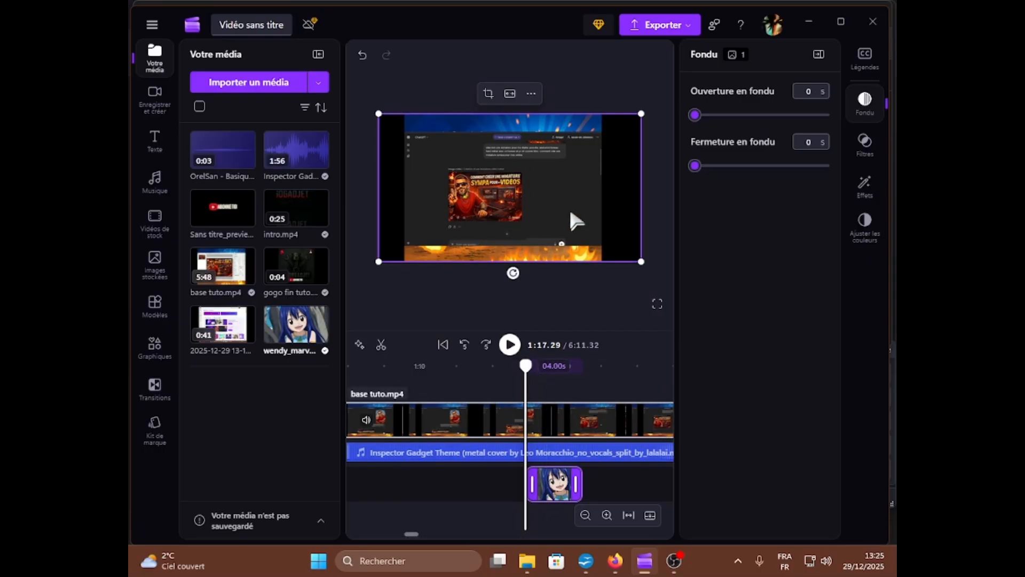
{"action": "left_click", "coordinate": [508, 345]}
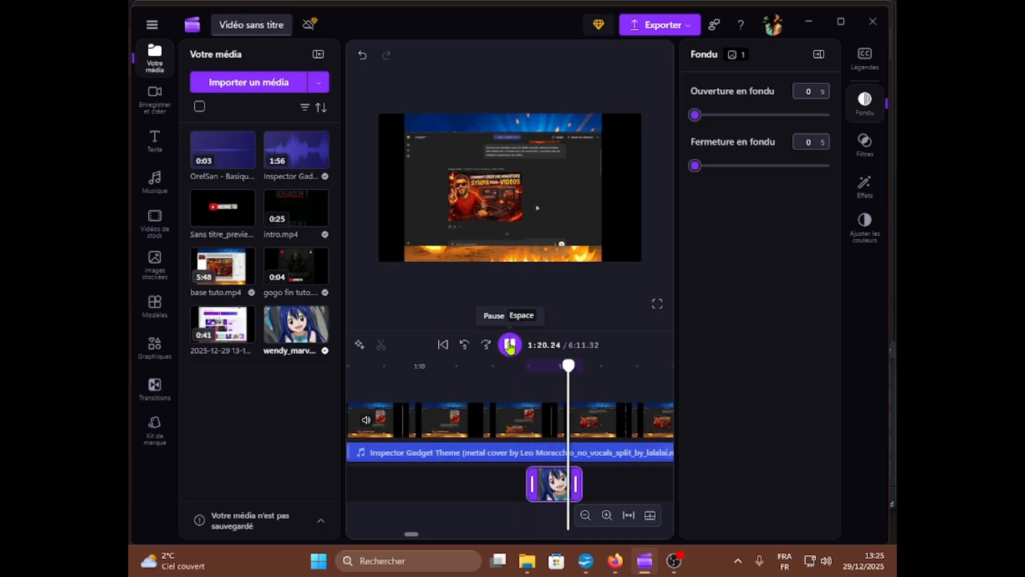
{"action": "left_click", "coordinate": [510, 345]}
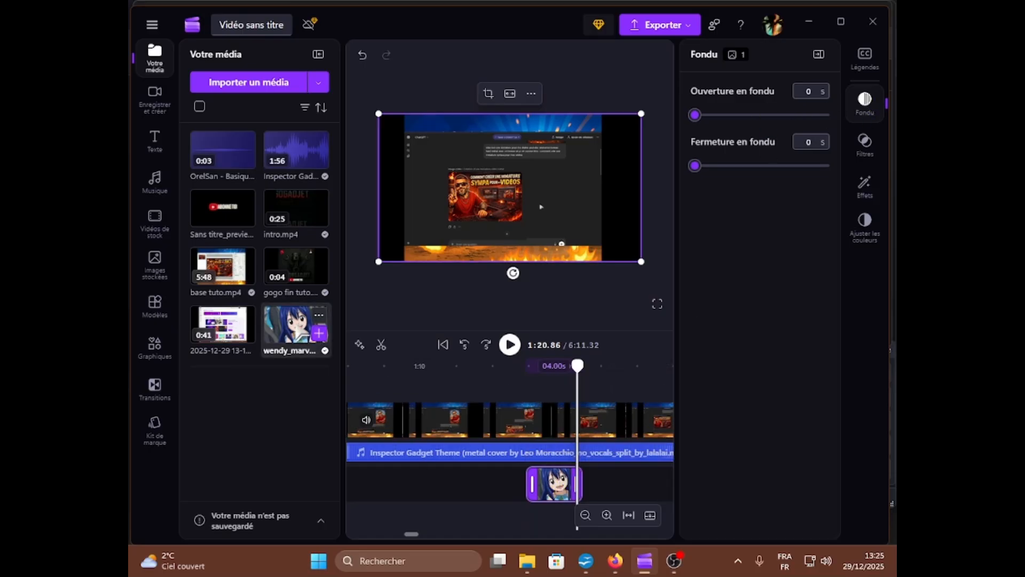
{"action": "left_click", "coordinate": [302, 331]}
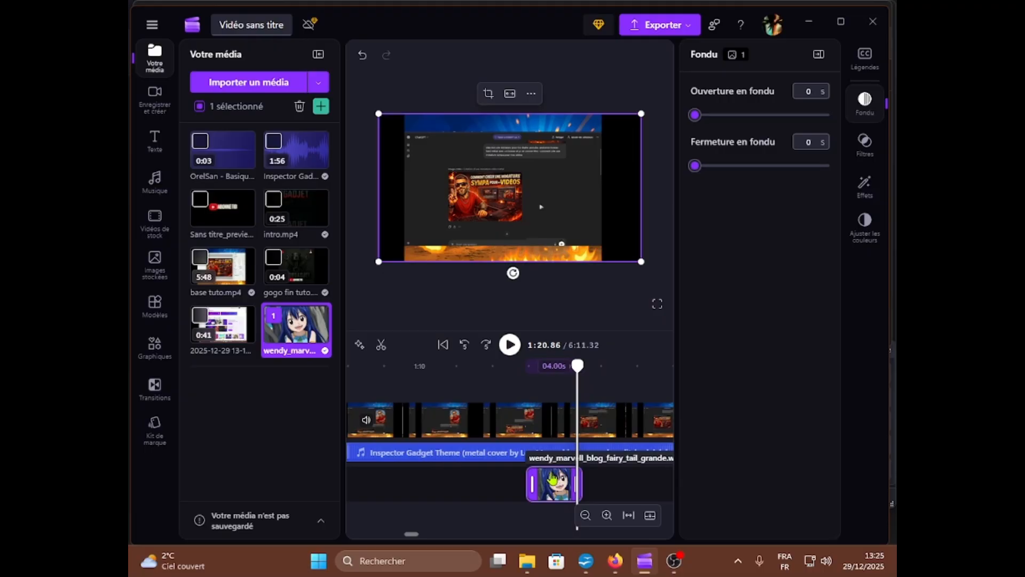
{"action": "left_click_drag", "start_coordinate": [548, 479], "coordinate": [528, 480]}
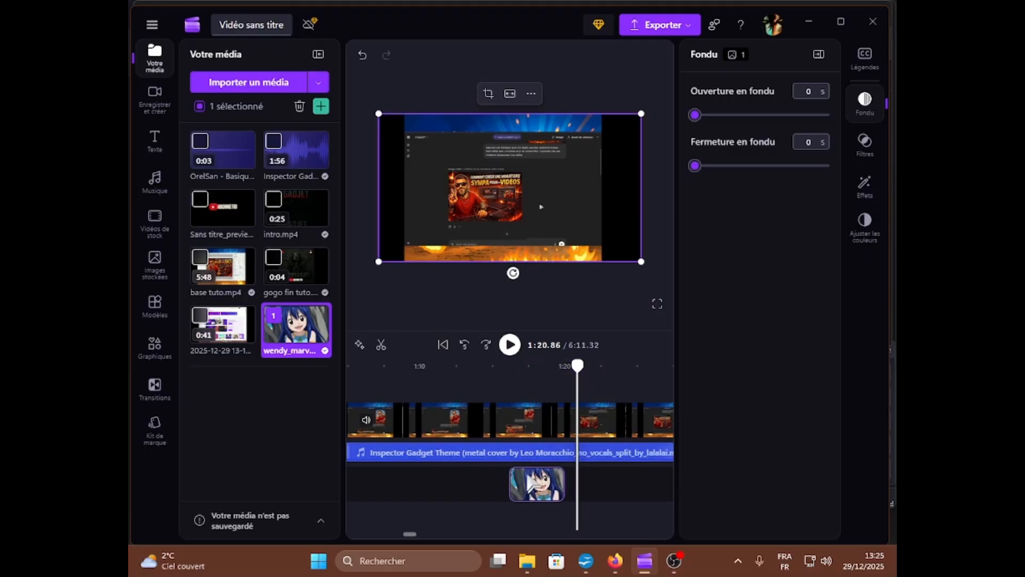
{"action": "left_click", "coordinate": [532, 483]}
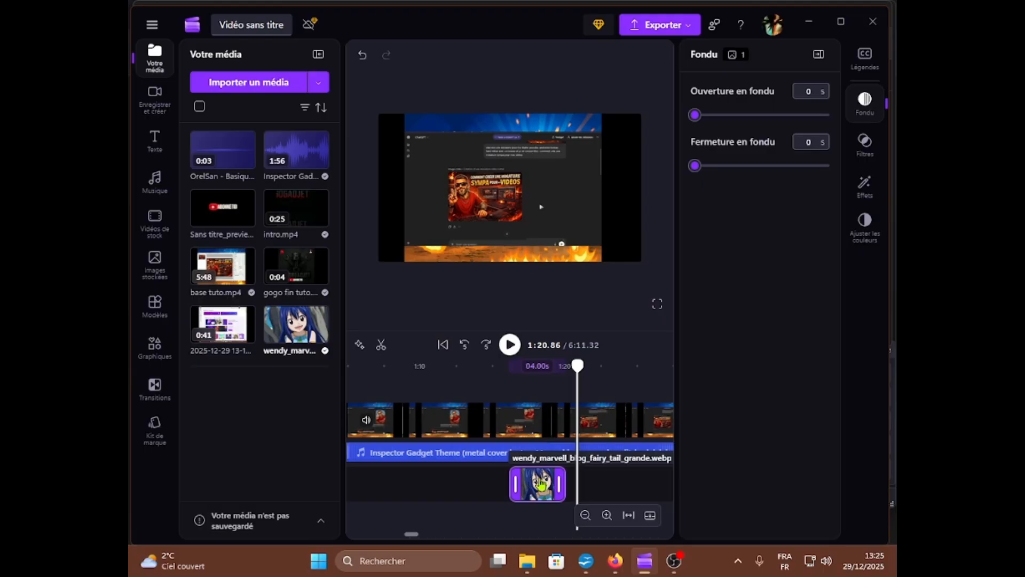
{"action": "key", "text": "Delete"}
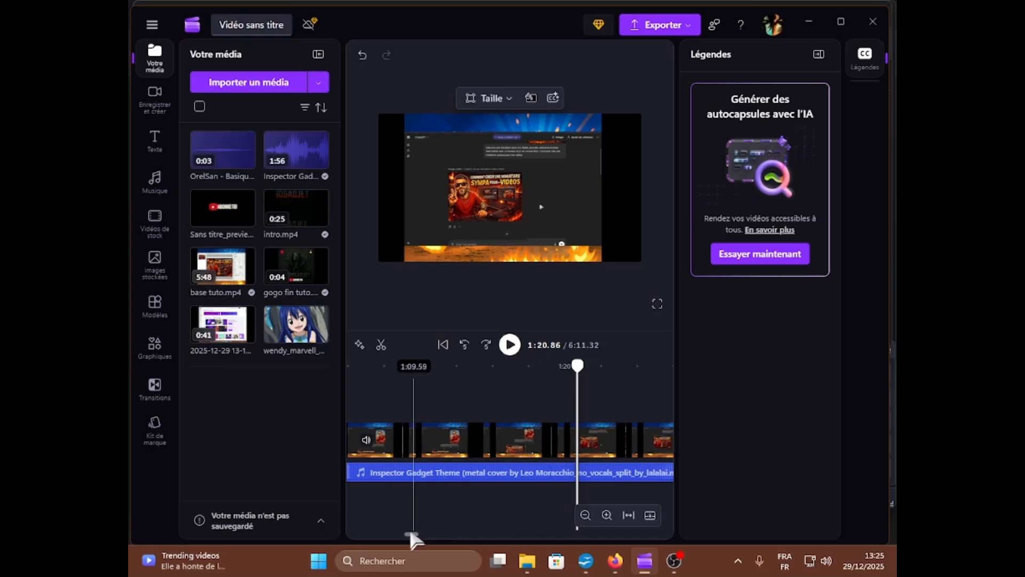
Step: Set the second, third and fourth Inspector Gadget Theme copies to 1% volume, rechecking the first and last copies
{"action": "left_click_drag", "start_coordinate": [411, 533], "coordinate": [470, 534]}
{"action": "left_click", "coordinate": [481, 475]}
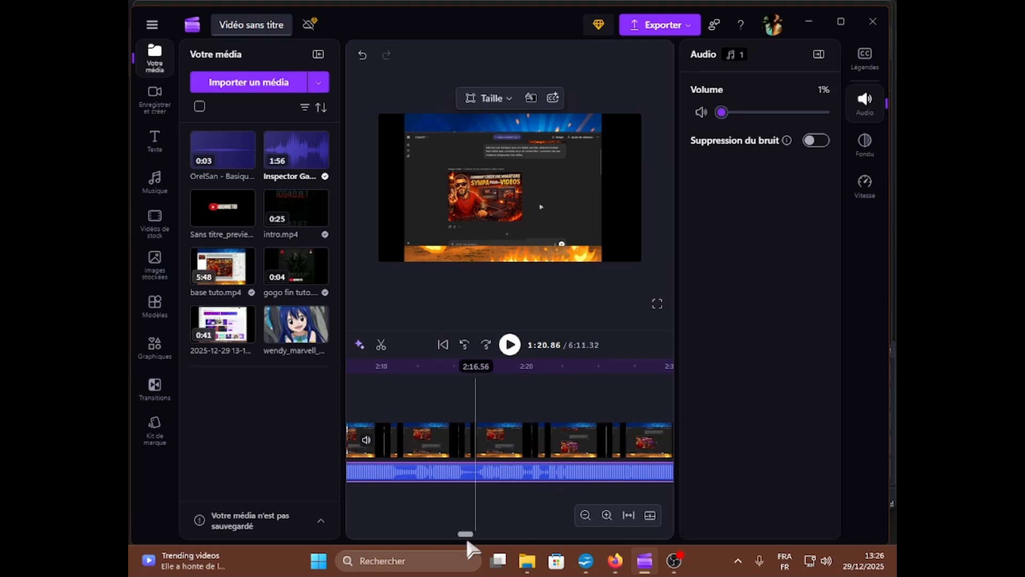
{"action": "left_click_drag", "start_coordinate": [468, 534], "coordinate": [556, 541]}
{"action": "left_click", "coordinate": [526, 474]}
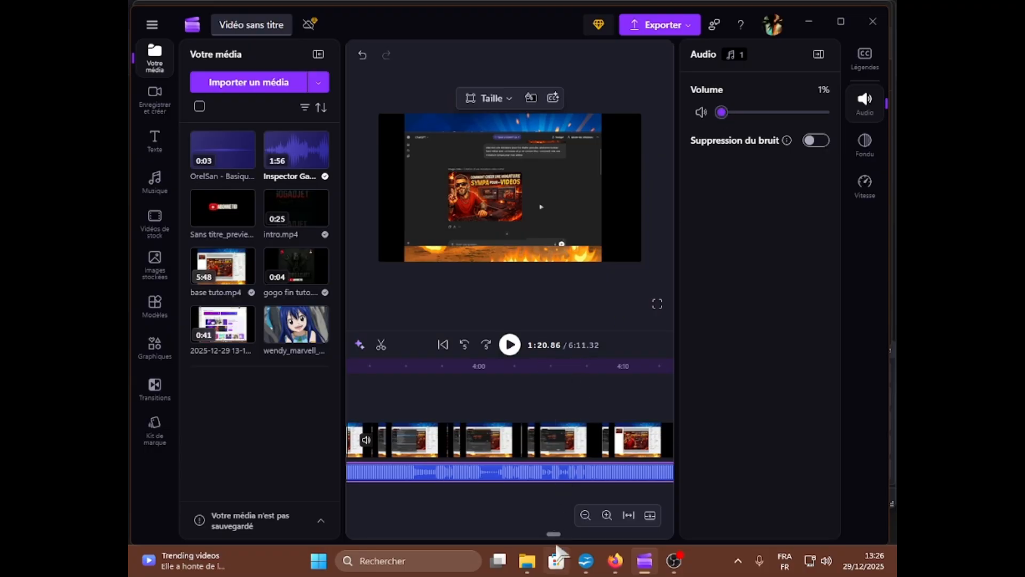
{"action": "left_click_drag", "start_coordinate": [557, 534], "coordinate": [640, 530]}
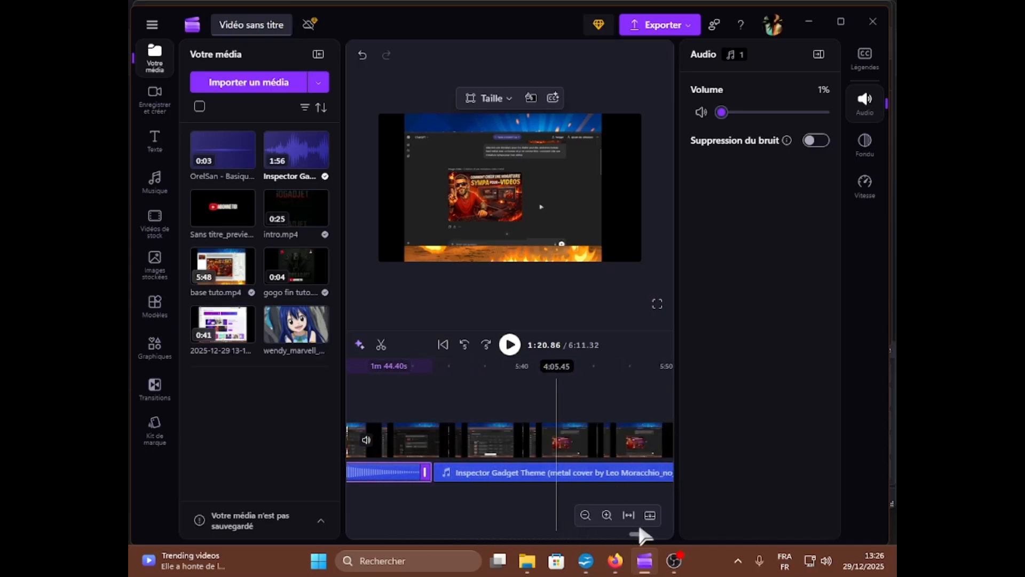
{"action": "left_click", "coordinate": [510, 475]}
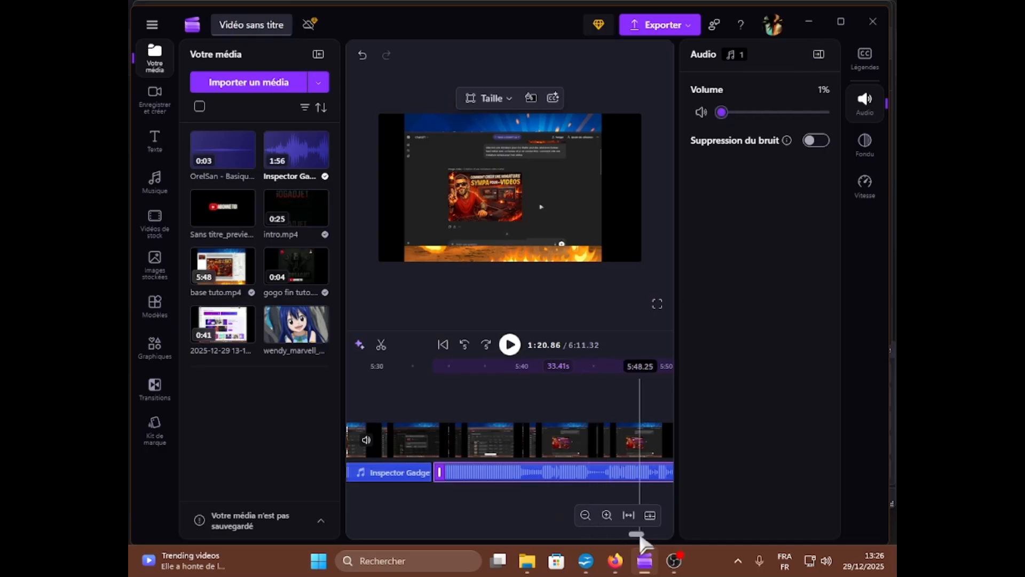
{"action": "left_click_drag", "start_coordinate": [640, 534], "coordinate": [426, 532]}
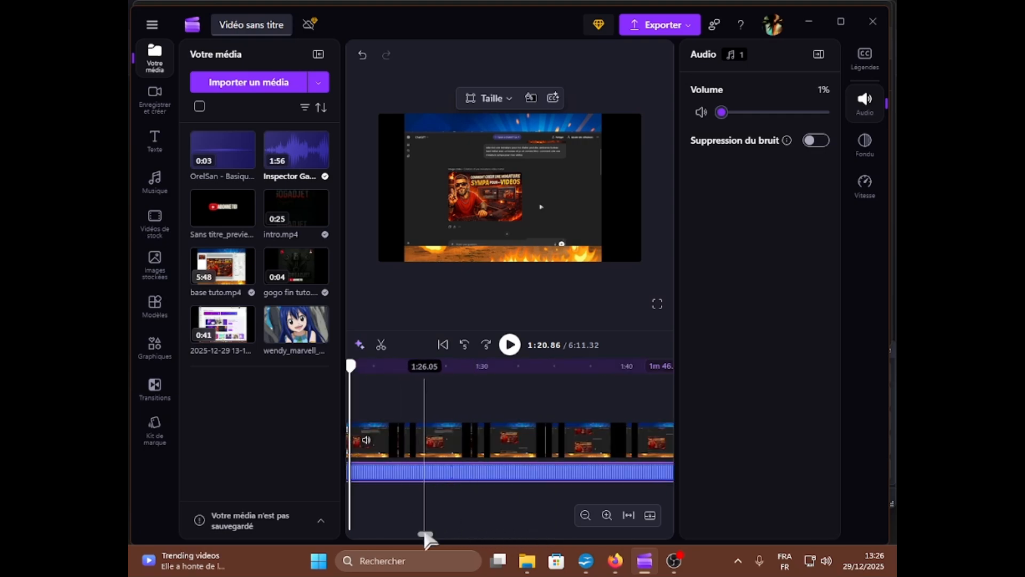
{"action": "left_click_drag", "start_coordinate": [426, 533], "coordinate": [642, 534]}
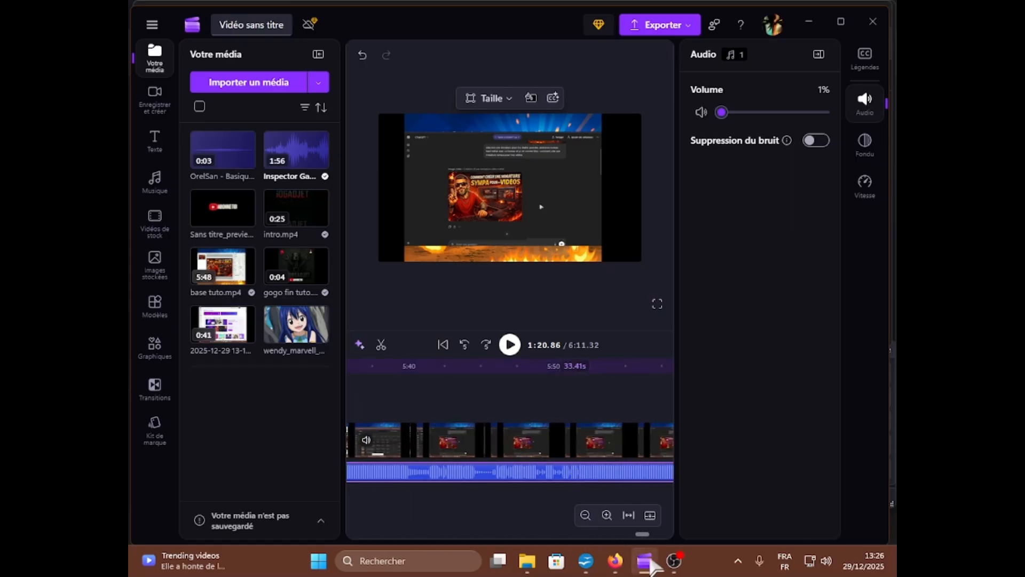
{"action": "left_click", "coordinate": [502, 519]}
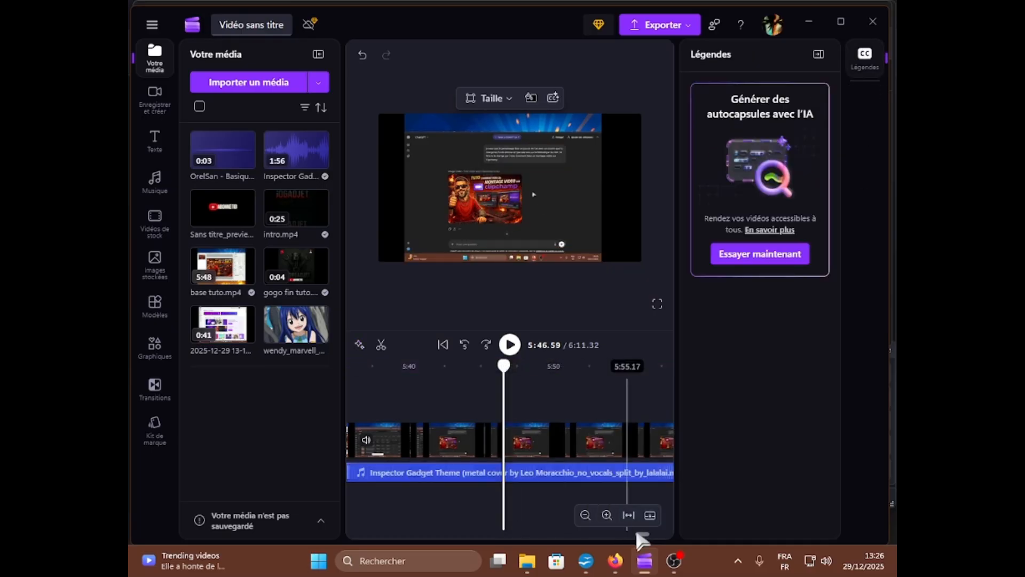
Step: Play passages between about 4:32 and 5:46.14 to check the music level, and pause at 5:46.14
{"action": "mouse_move", "coordinate": [637, 533]}
{"action": "left_mouse_down"}
{"action": "mouse_move", "coordinate": [663, 533]}
{"action": "mouse_move", "coordinate": [582, 533]}
{"action": "left_mouse_up"}
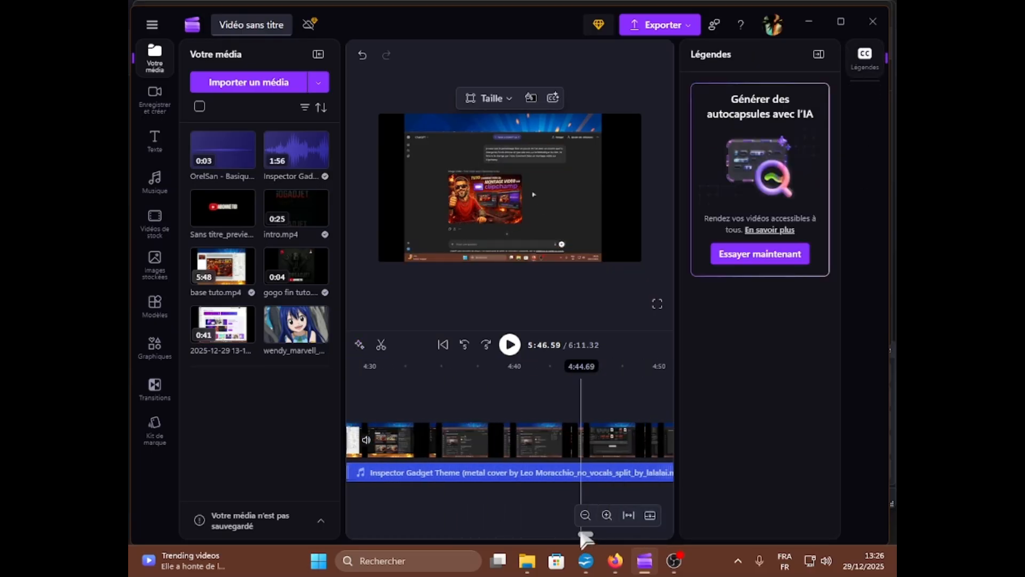
{"action": "left_click", "coordinate": [396, 393]}
{"action": "left_click", "coordinate": [510, 345]}
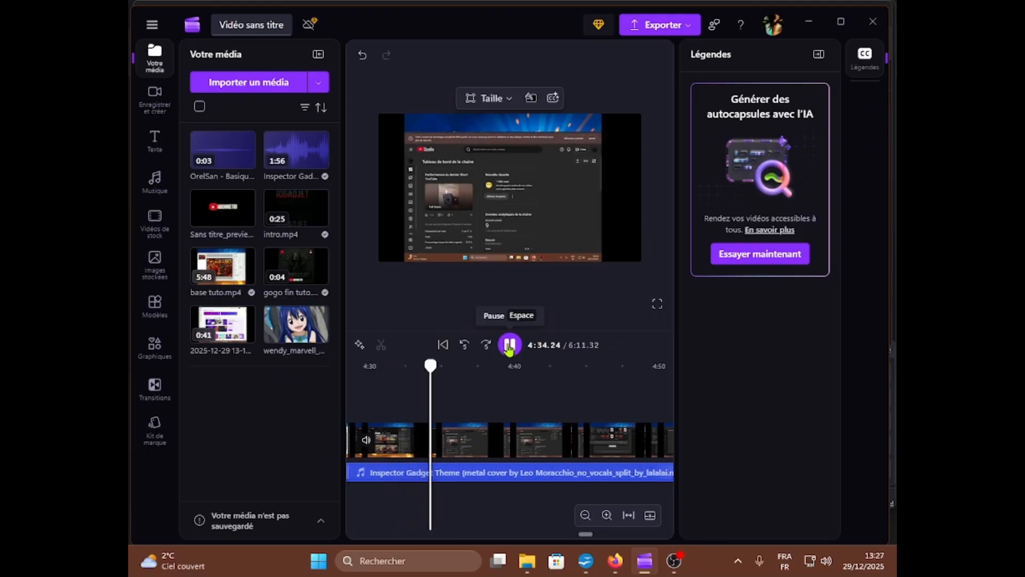
{"action": "left_click", "coordinate": [619, 379]}
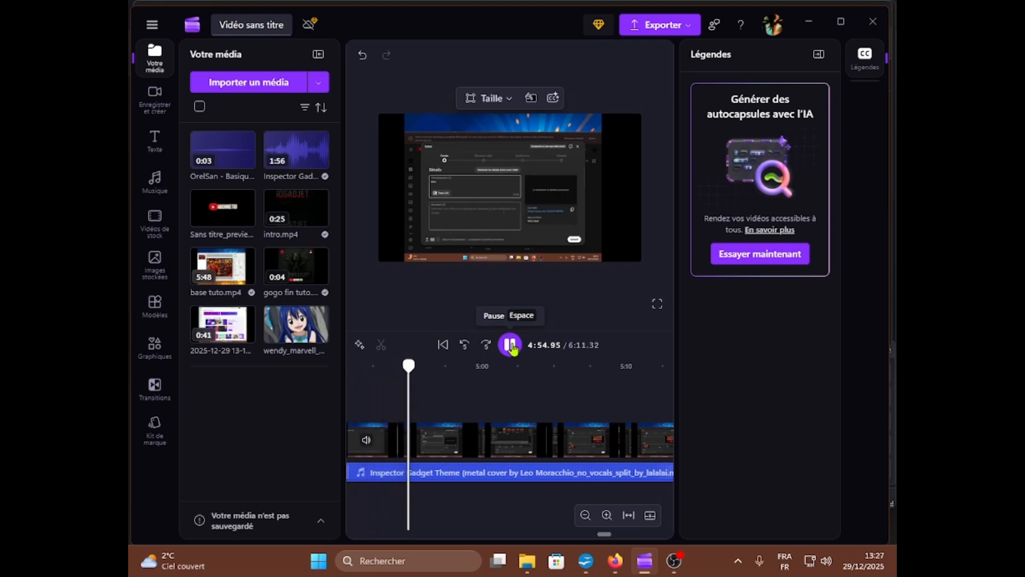
{"action": "left_click", "coordinate": [567, 377]}
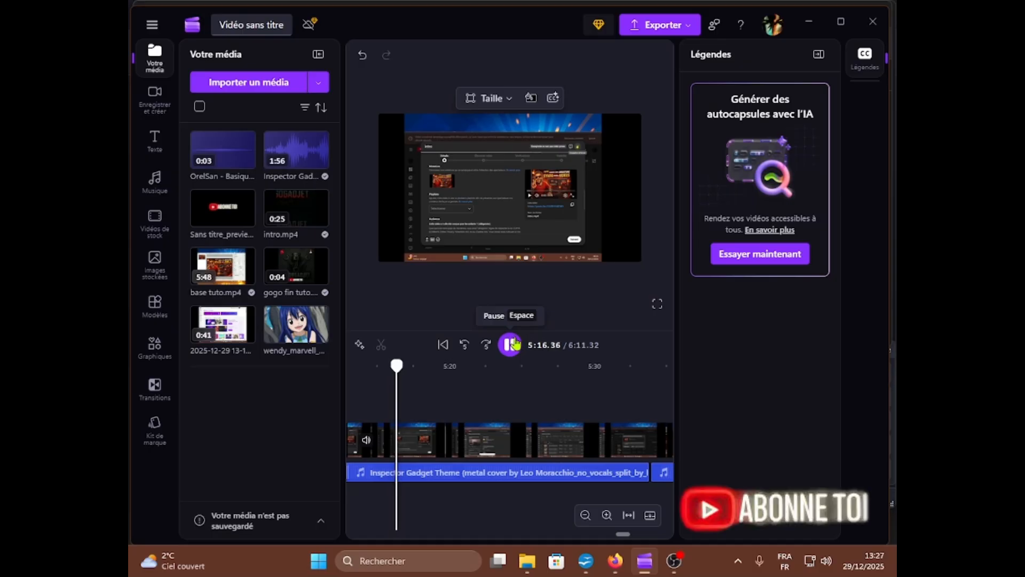
{"action": "left_click", "coordinate": [517, 393]}
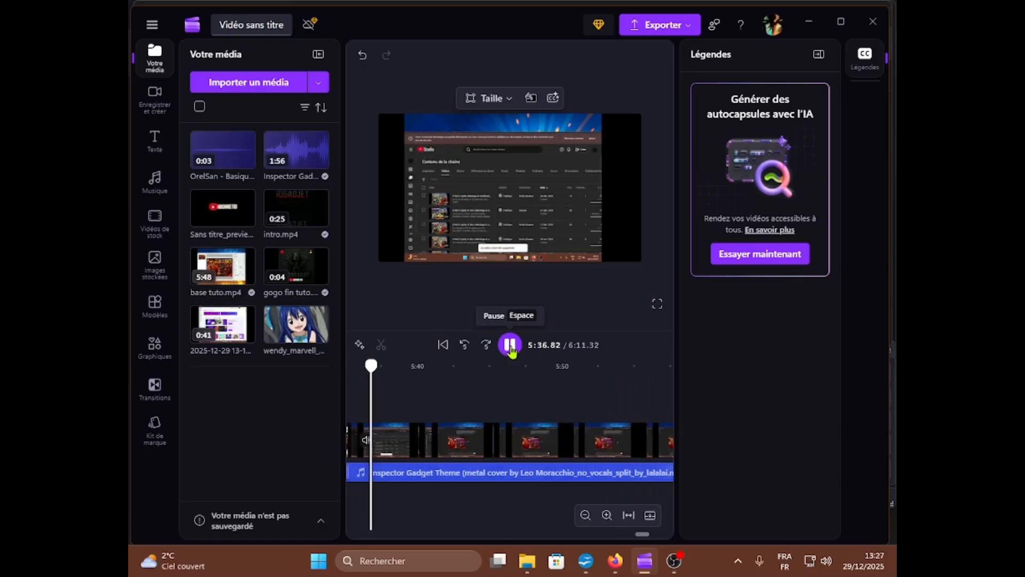
{"action": "left_click", "coordinate": [512, 475]}
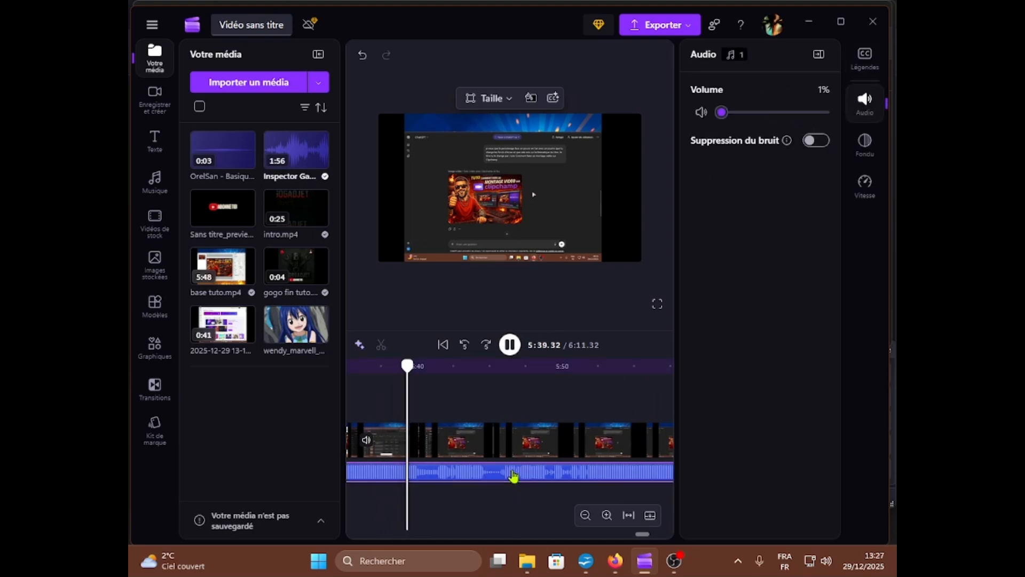
{"action": "left_click", "coordinate": [510, 344]}
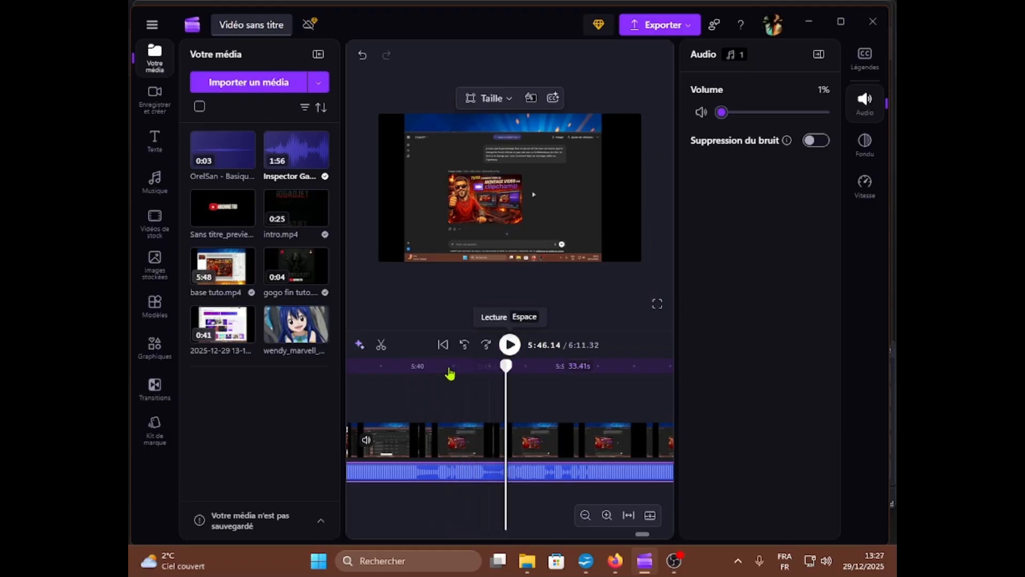
Step: Add the OrelSan - Basique audio on a new track below the music at 5:46.14 and preview it
{"action": "left_click_drag", "start_coordinate": [224, 152], "coordinate": [537, 498]}
{"action": "left_click_drag", "start_coordinate": [535, 493], "coordinate": [526, 485]}
{"action": "left_click", "coordinate": [509, 345]}
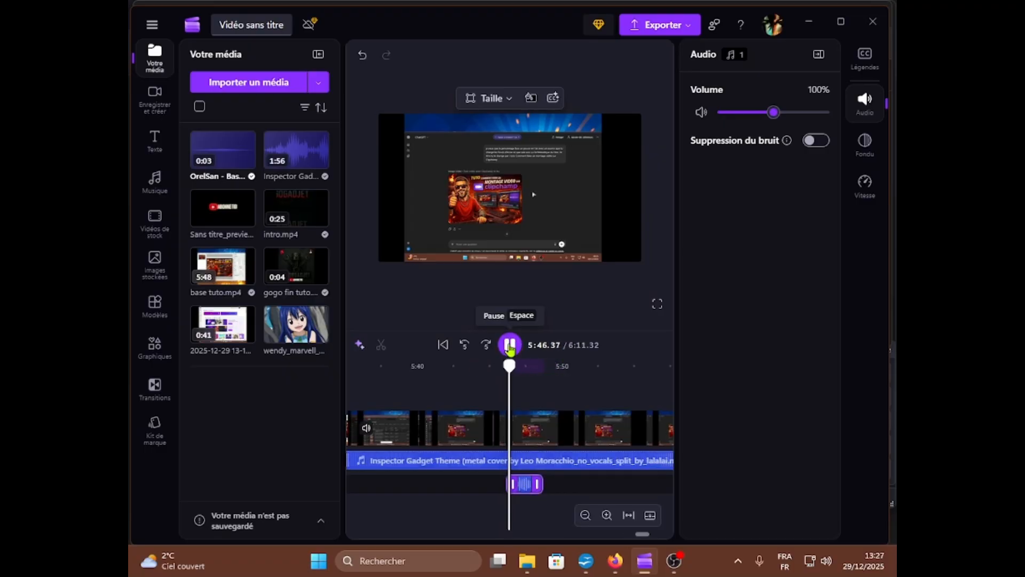
Step: Lower the OrelSan clip's volume to 1% and replay the passage from just before it
{"action": "left_click", "coordinate": [510, 346]}
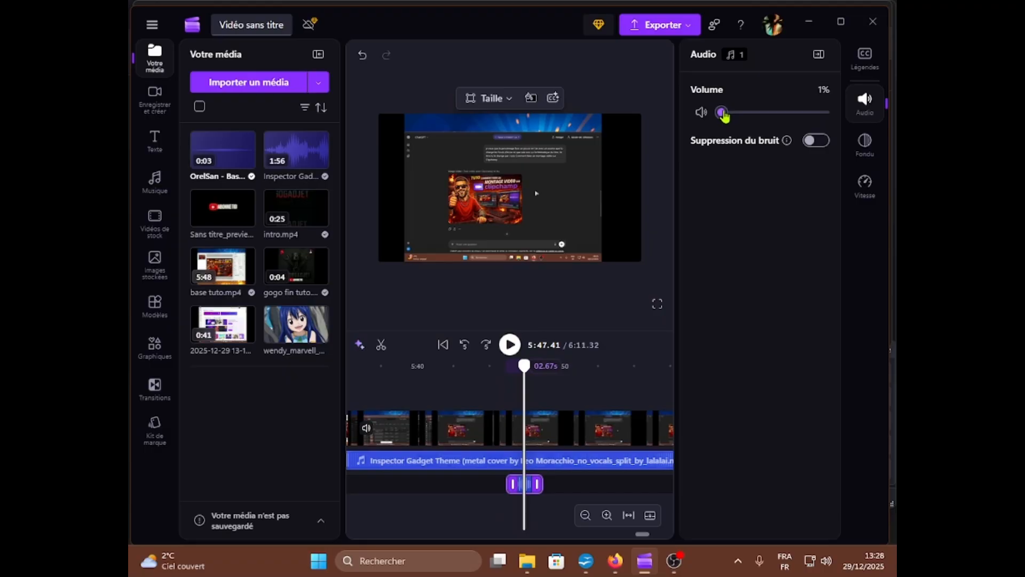
{"action": "left_click", "coordinate": [498, 392]}
{"action": "left_click", "coordinate": [512, 354]}
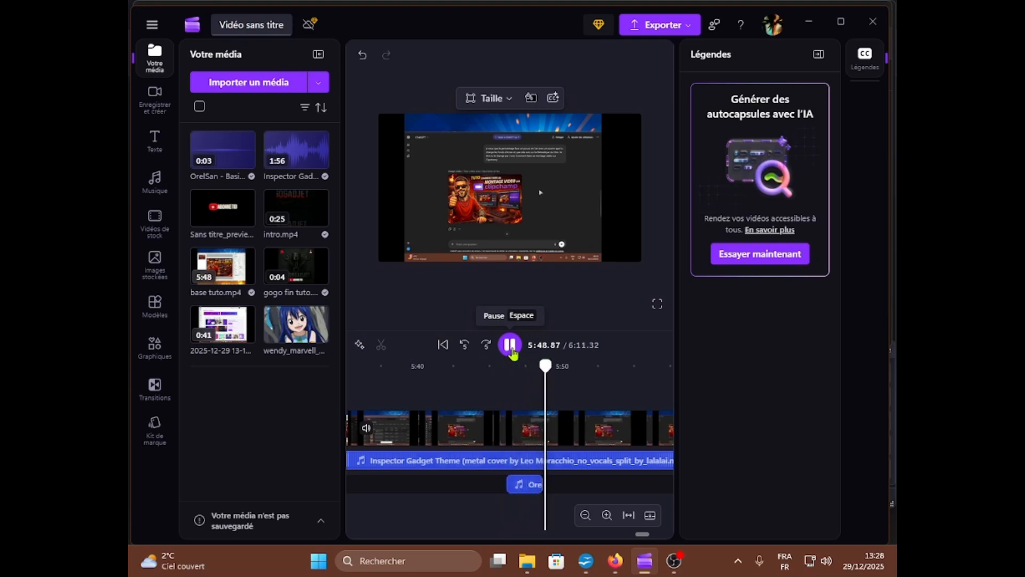
{"action": "left_click", "coordinate": [510, 344]}
Step: Set the OrelSan clip's volume to 4% and replay the passage to check the level
{"action": "left_click", "coordinate": [543, 484]}
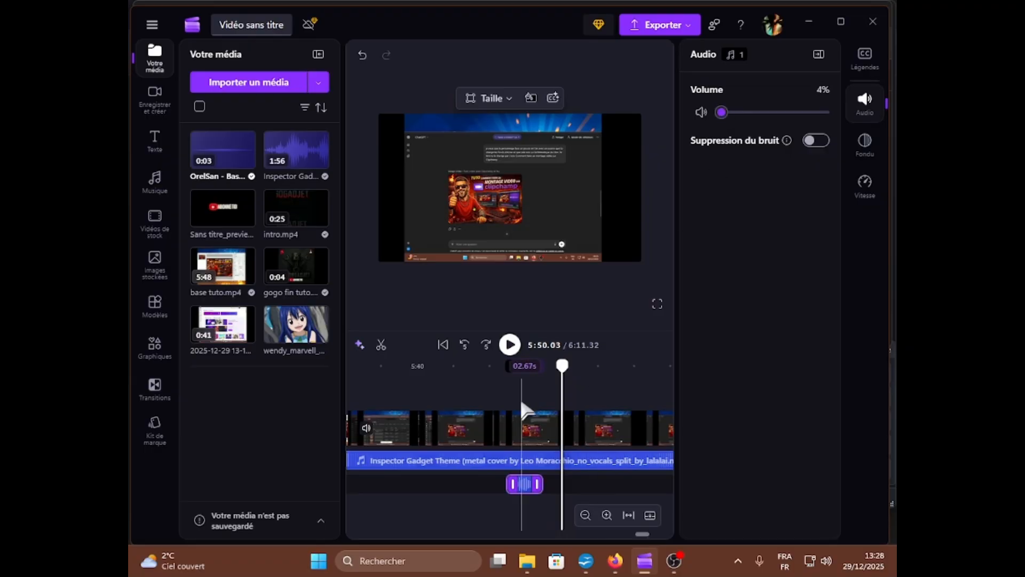
{"action": "left_click", "coordinate": [497, 390]}
{"action": "left_click", "coordinate": [510, 344]}
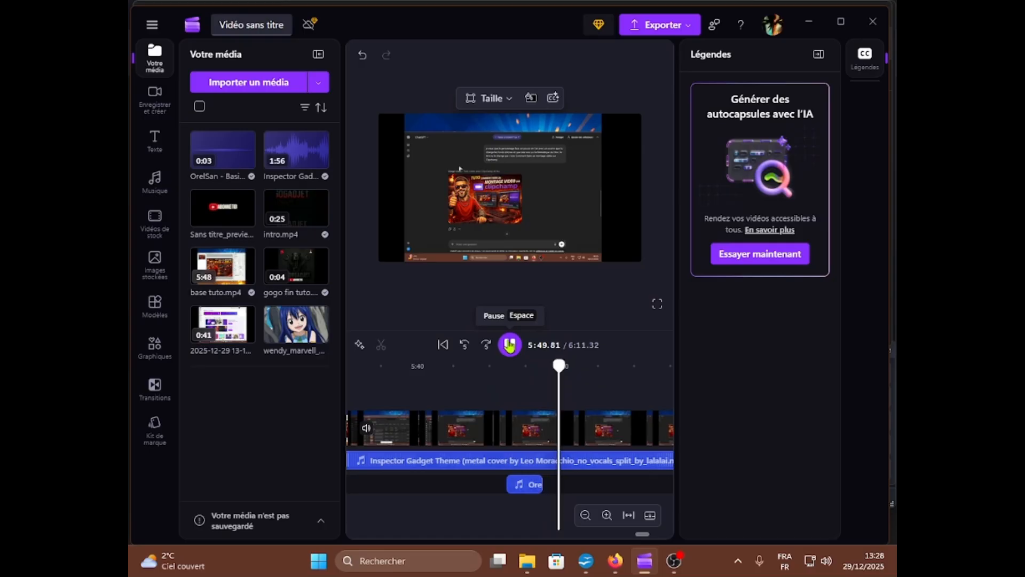
Step: Shift the OrelSan clip slightly earlier on its track and replay the passage from 5:45.71 to check its timing
{"action": "left_click", "coordinate": [511, 345]}
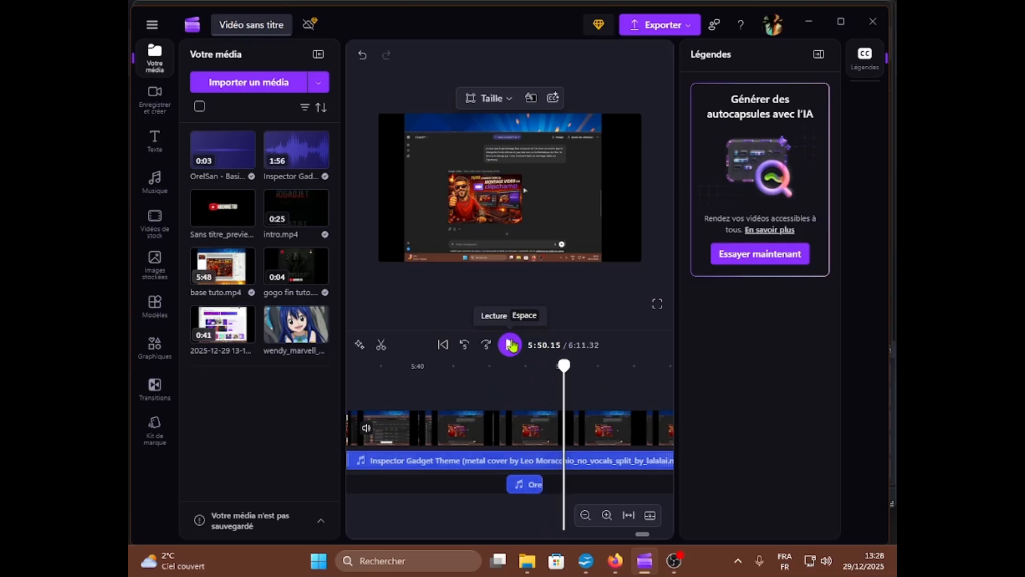
{"action": "left_click", "coordinate": [499, 477]}
{"action": "left_click", "coordinate": [515, 484]}
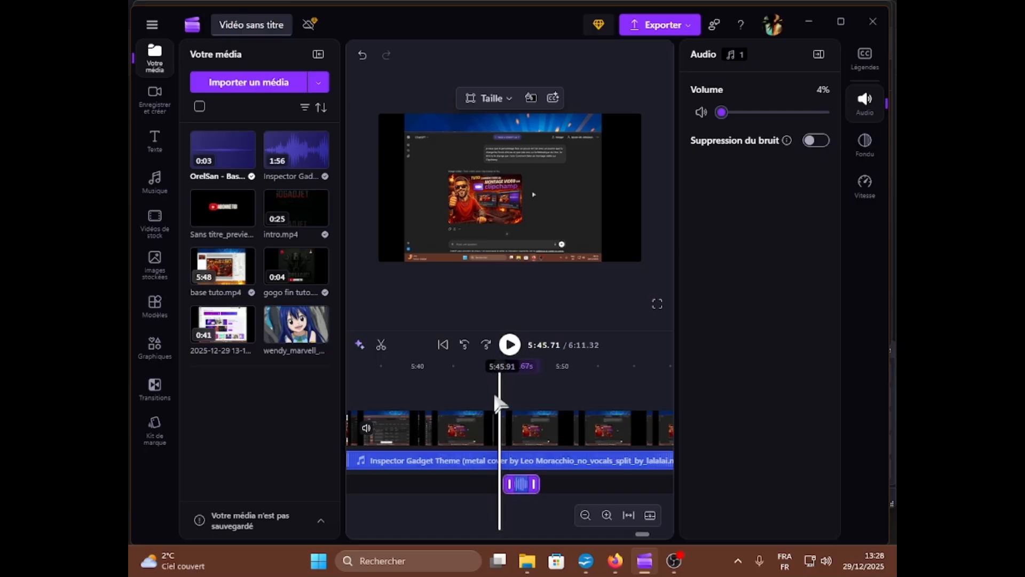
{"action": "left_click", "coordinate": [507, 350]}
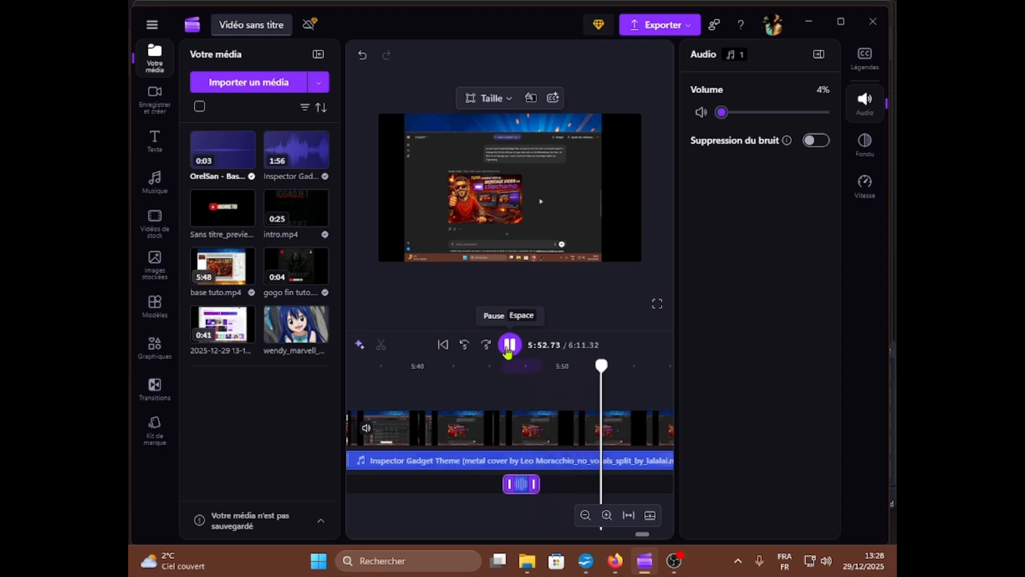
{"action": "left_click", "coordinate": [508, 345]}
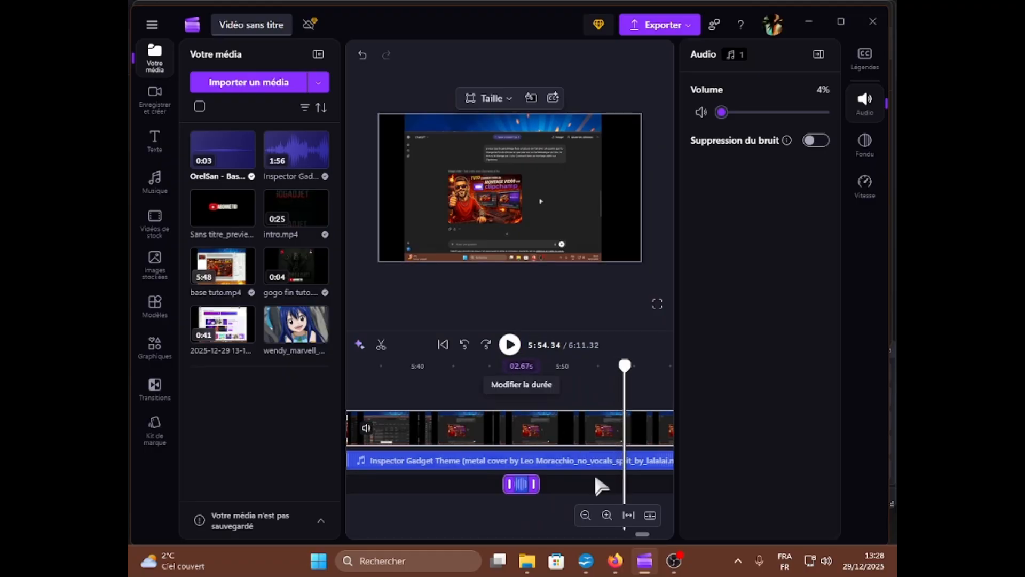
Step: Add the ABONNE TOI image on a new track above the end of the intro, around 0:15.95
{"action": "left_click_drag", "start_coordinate": [647, 534], "coordinate": [363, 527]}
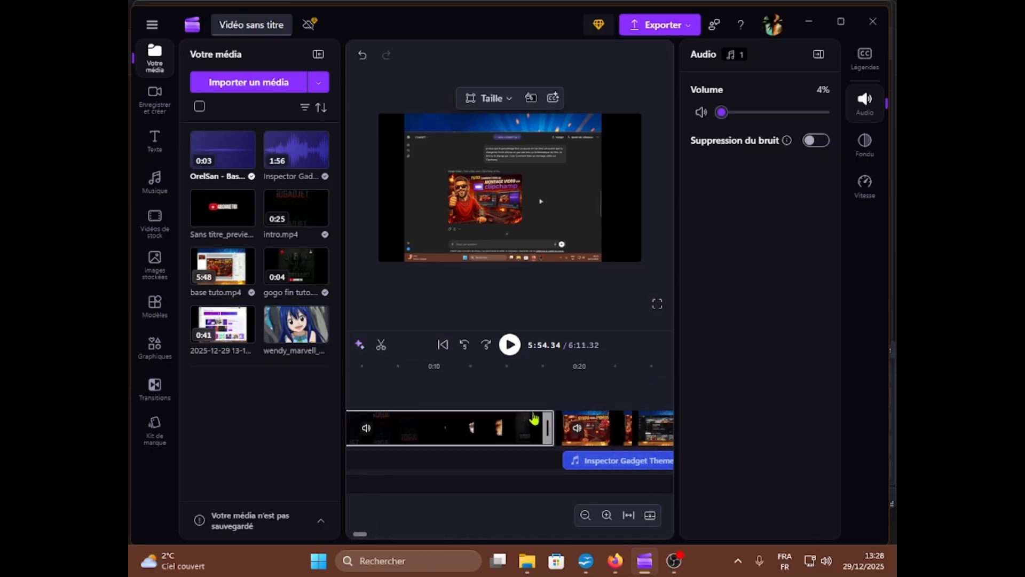
{"action": "left_click", "coordinate": [517, 369]}
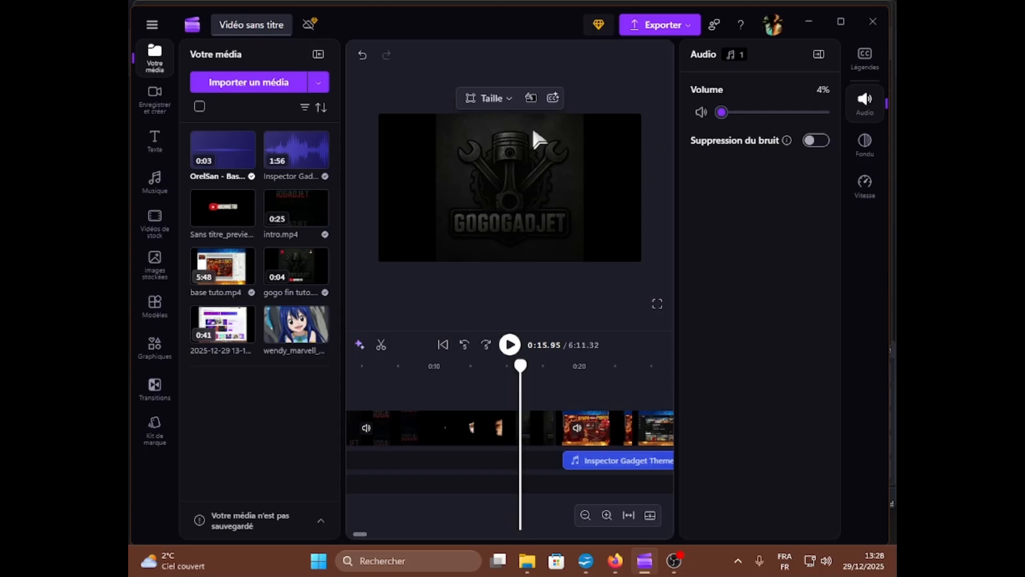
{"action": "left_click", "coordinate": [489, 249]}
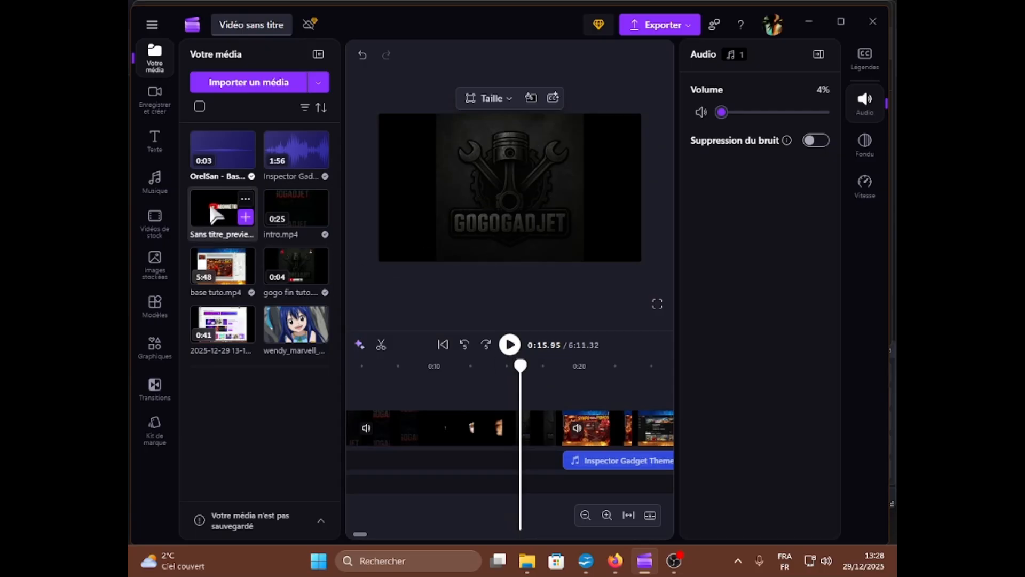
{"action": "left_click_drag", "start_coordinate": [222, 211], "coordinate": [518, 380]}
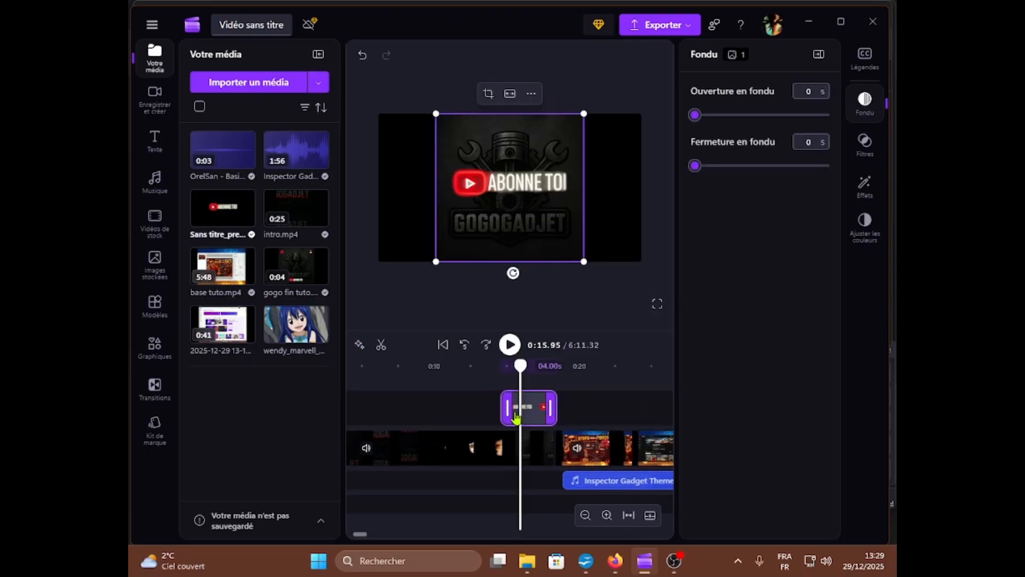
Step: Shrink the ABONNE TOI image to sit just below the GOGOGADJET logo and trim its clip to 3.12 seconds
{"action": "mouse_move", "coordinate": [522, 368]}
{"action": "left_mouse_down"}
{"action": "mouse_move", "coordinate": [608, 366]}
{"action": "mouse_move", "coordinate": [526, 366]}
{"action": "left_mouse_up"}
{"action": "left_click_drag", "start_coordinate": [583, 114], "coordinate": [501, 251]}
{"action": "left_click_drag", "start_coordinate": [554, 411], "coordinate": [507, 413]}
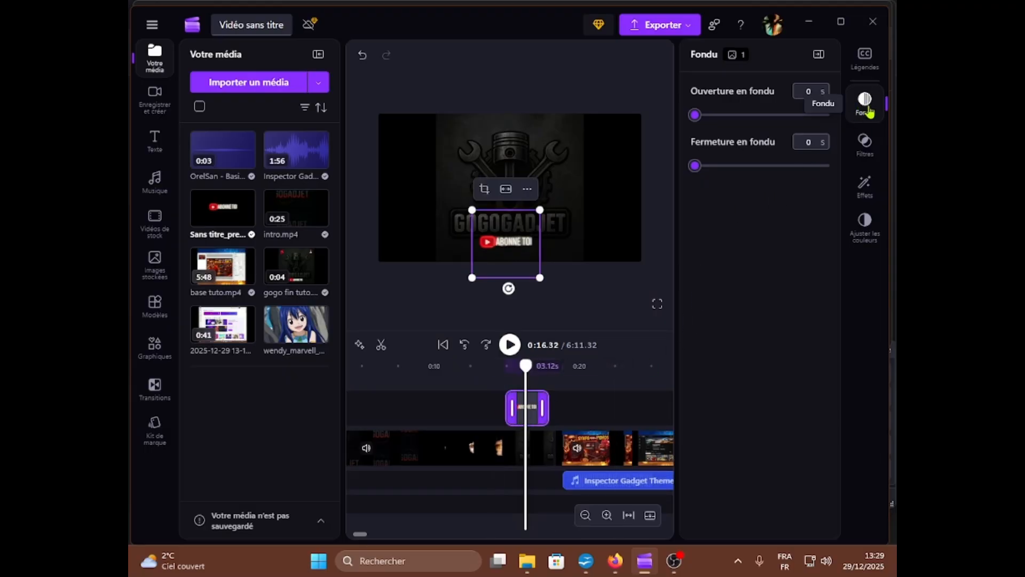
Step: Apply the Flash effect to the ABONNE TOI image with an increased speed and play the passage to preview it
{"action": "left_click", "coordinate": [865, 191]}
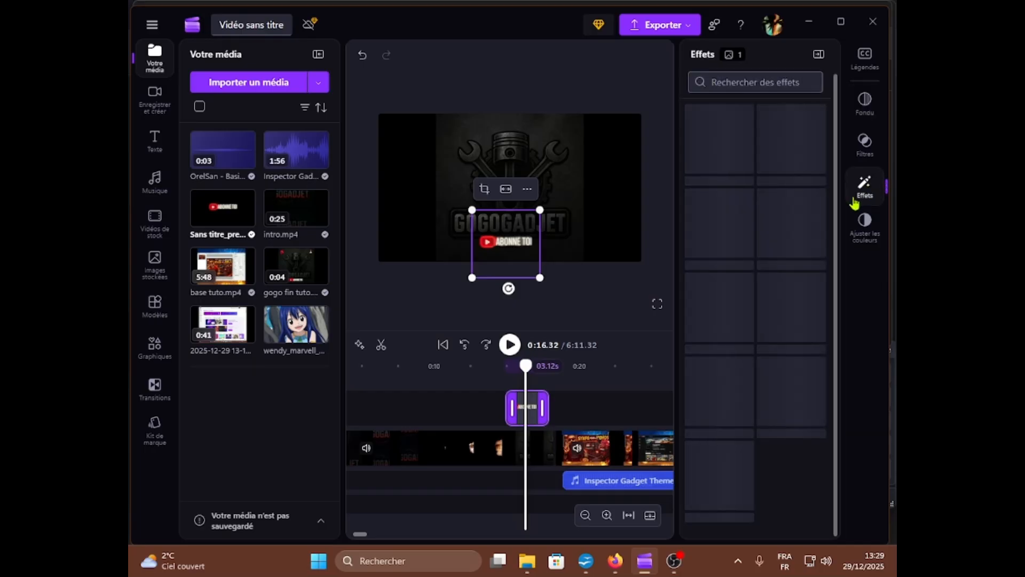
{"action": "left_click", "coordinate": [799, 149]}
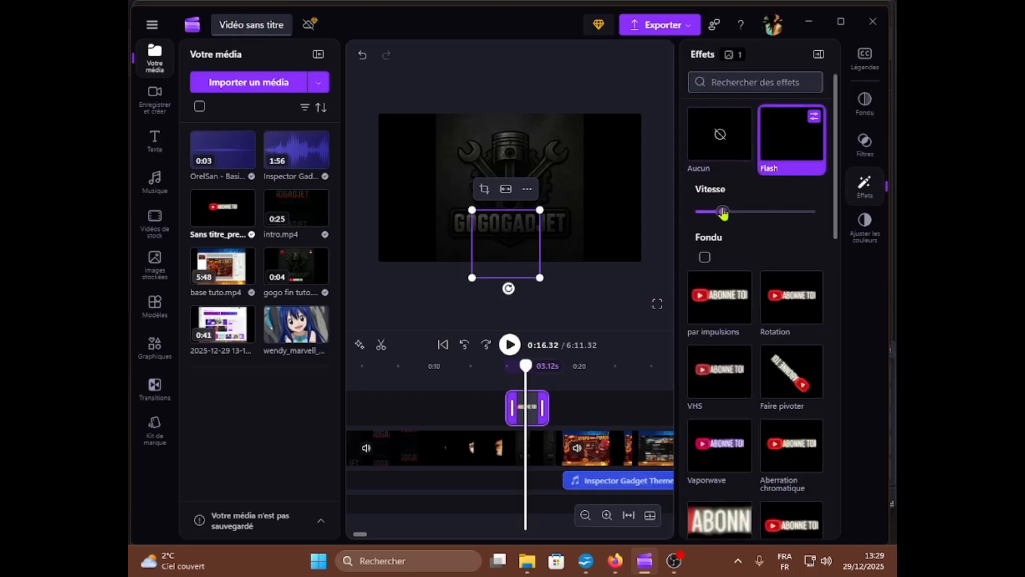
{"action": "left_click_drag", "start_coordinate": [728, 212], "coordinate": [744, 213]}
{"action": "left_click", "coordinate": [496, 391]}
{"action": "left_click", "coordinate": [510, 344]}
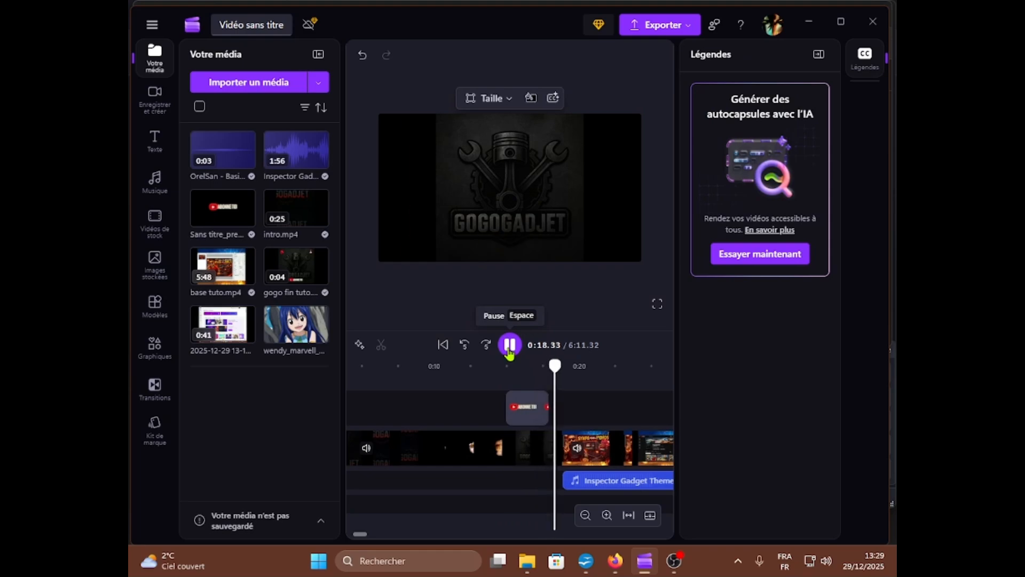
{"action": "left_click", "coordinate": [510, 350]}
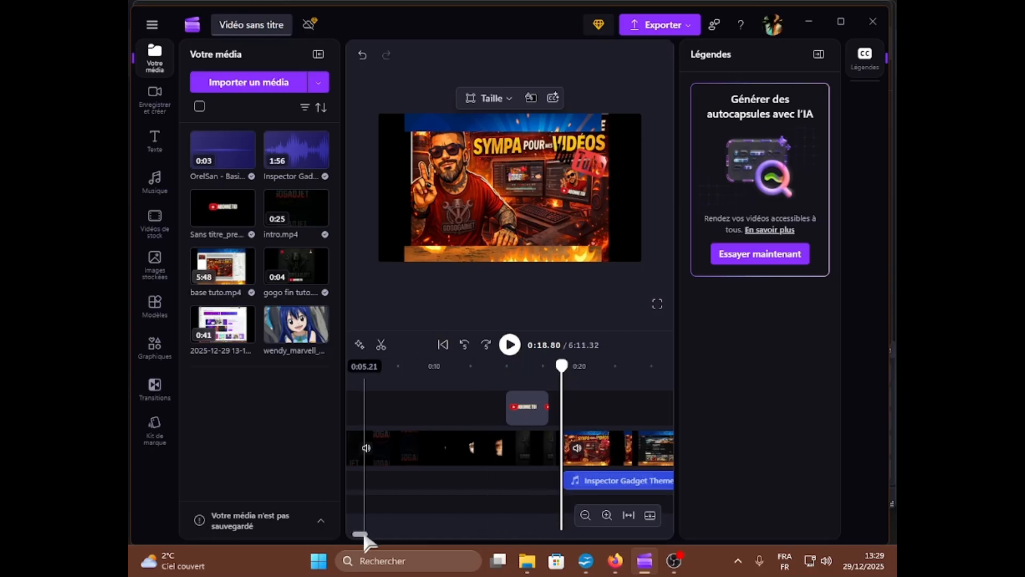
Step: Add a Fondu au blanc transition between the intro and the main recording, and preview it from about 0:17.98
{"action": "left_click", "coordinate": [485, 451]}
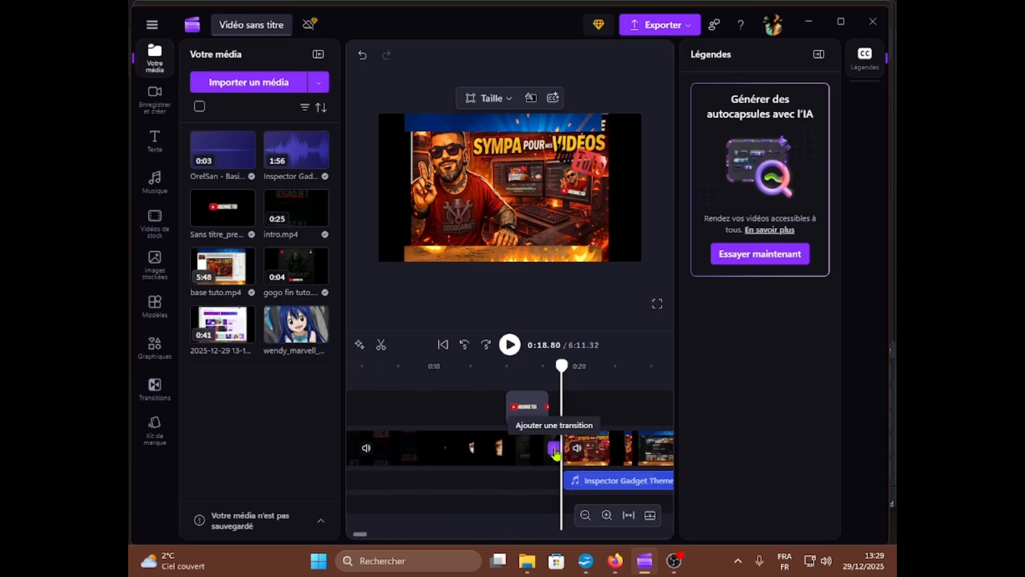
{"action": "left_click", "coordinate": [554, 449]}
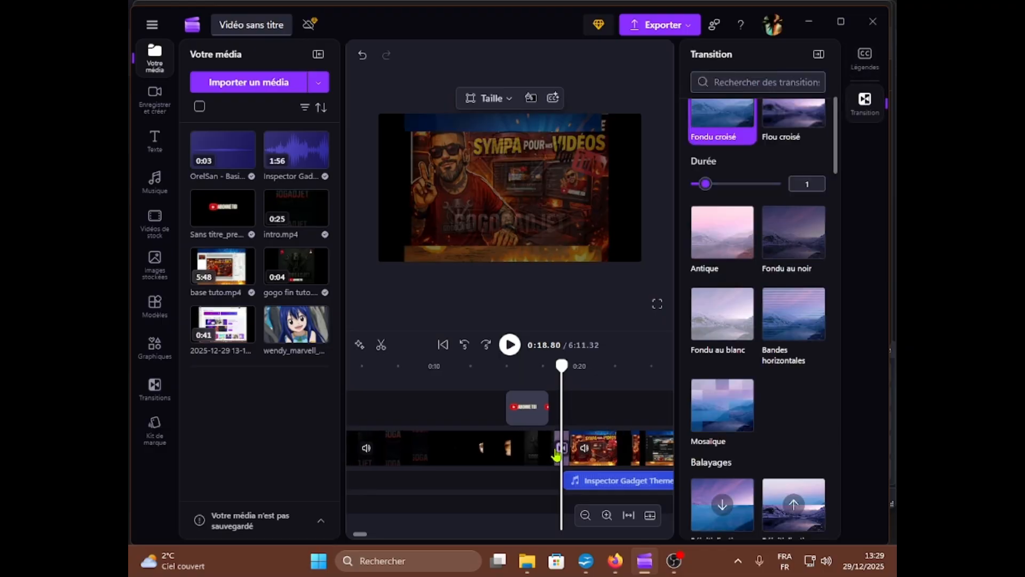
{"action": "left_click", "coordinate": [508, 458]}
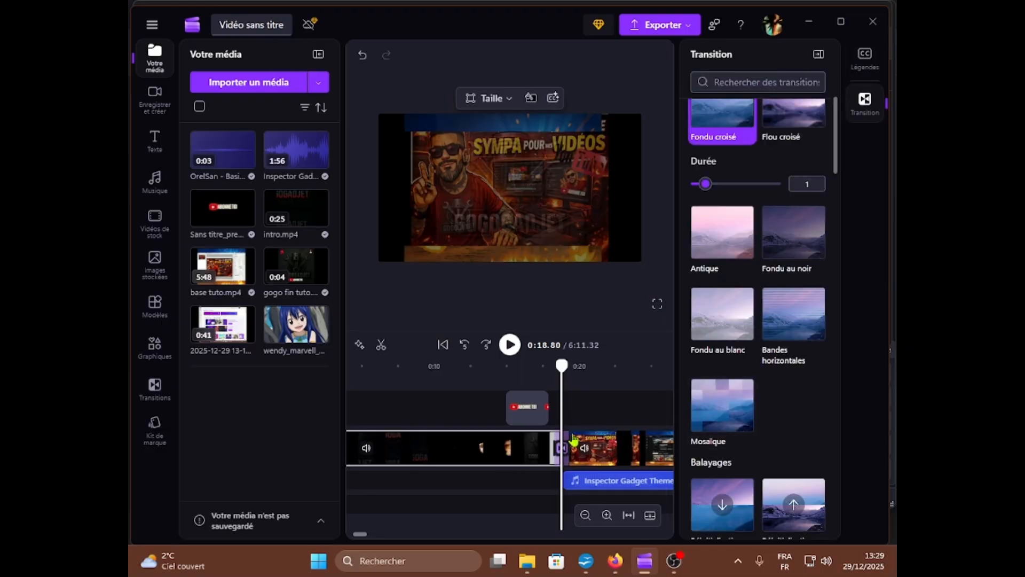
{"action": "left_click", "coordinate": [733, 329]}
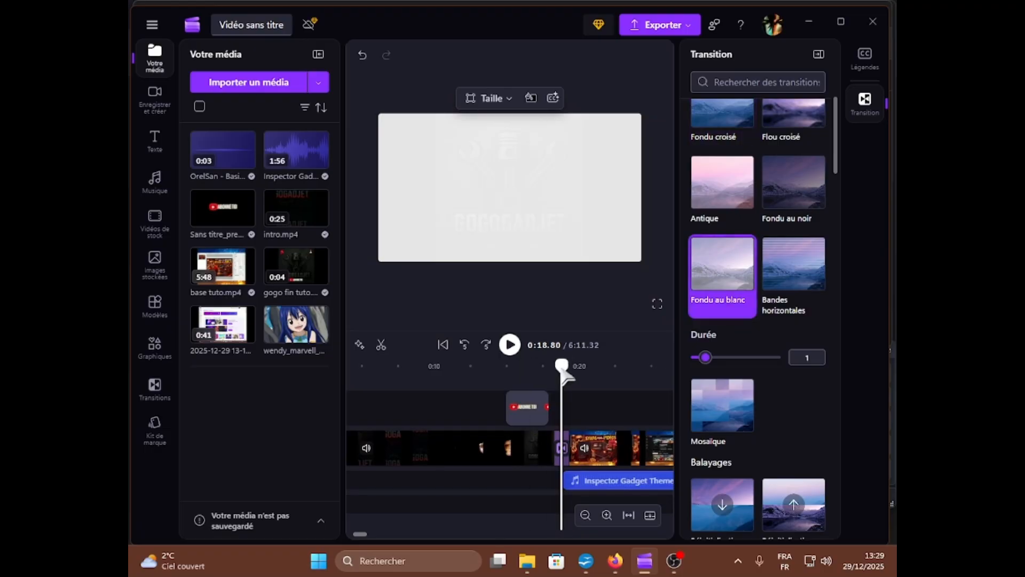
{"action": "left_click_drag", "start_coordinate": [561, 365], "coordinate": [549, 366]}
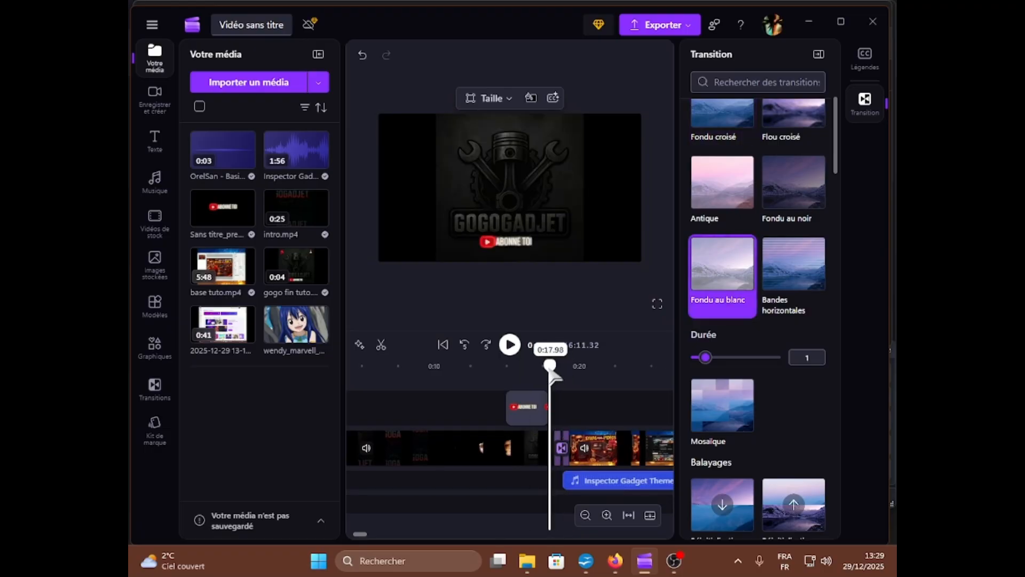
{"action": "left_click", "coordinate": [509, 345]}
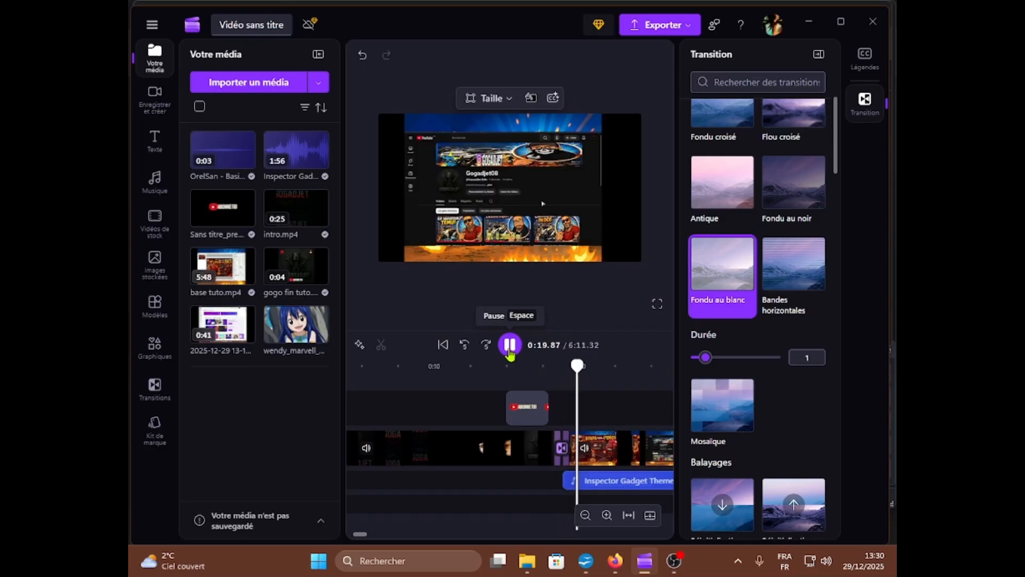
{"action": "left_click", "coordinate": [510, 345]}
Step: Add a Fondu au blanc transition between the main recording and the outro, deleting the first attempt and adding it again
{"action": "left_click_drag", "start_coordinate": [355, 534], "coordinate": [653, 520]}
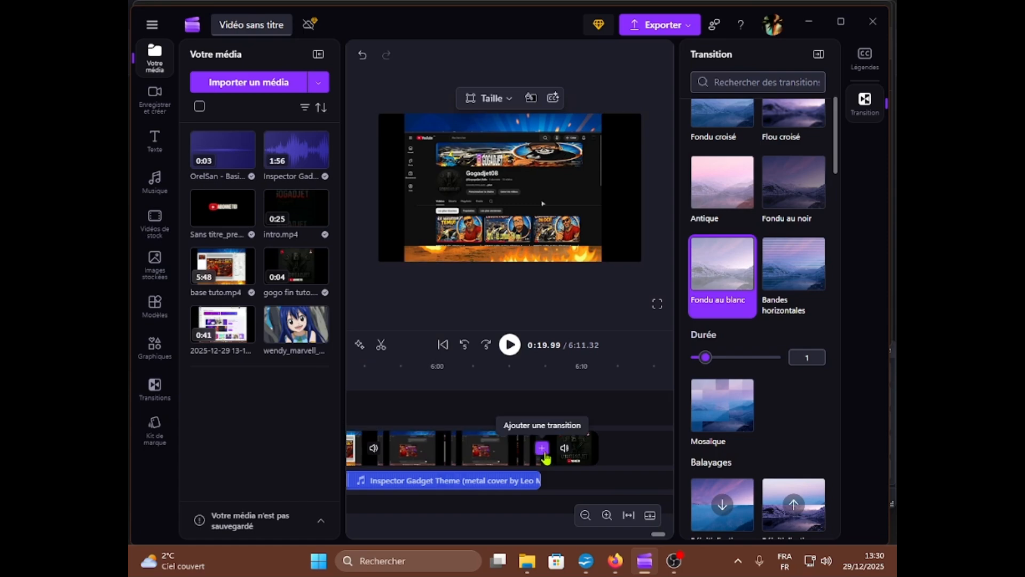
{"action": "left_click", "coordinate": [542, 448]}
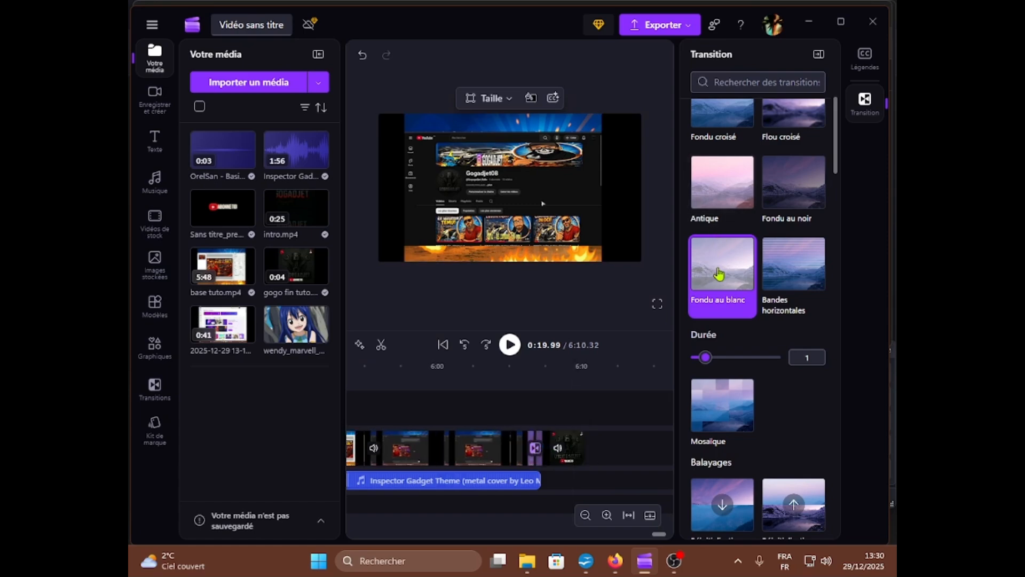
{"action": "key", "text": "Delete"}
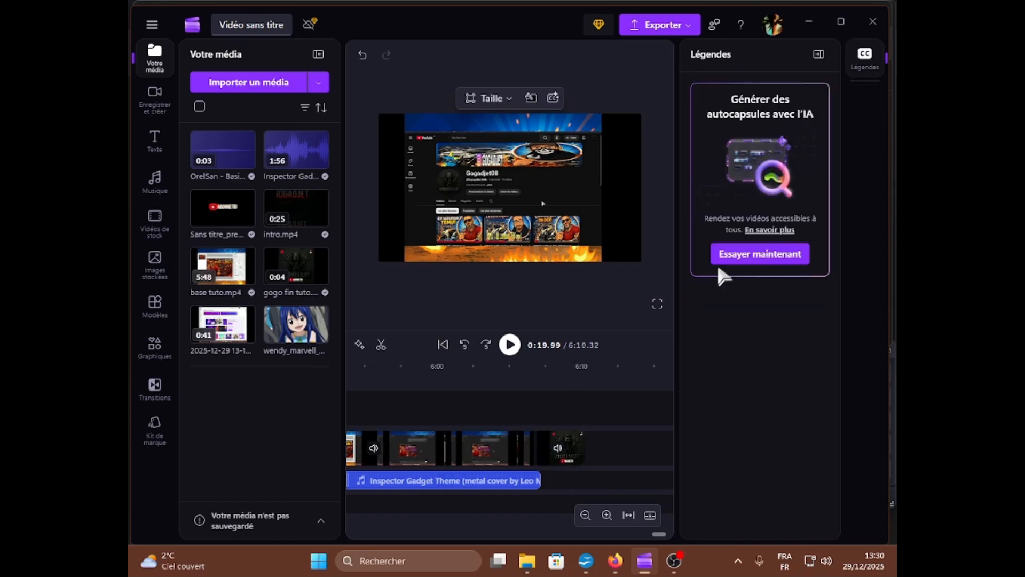
{"action": "left_click", "coordinate": [538, 450]}
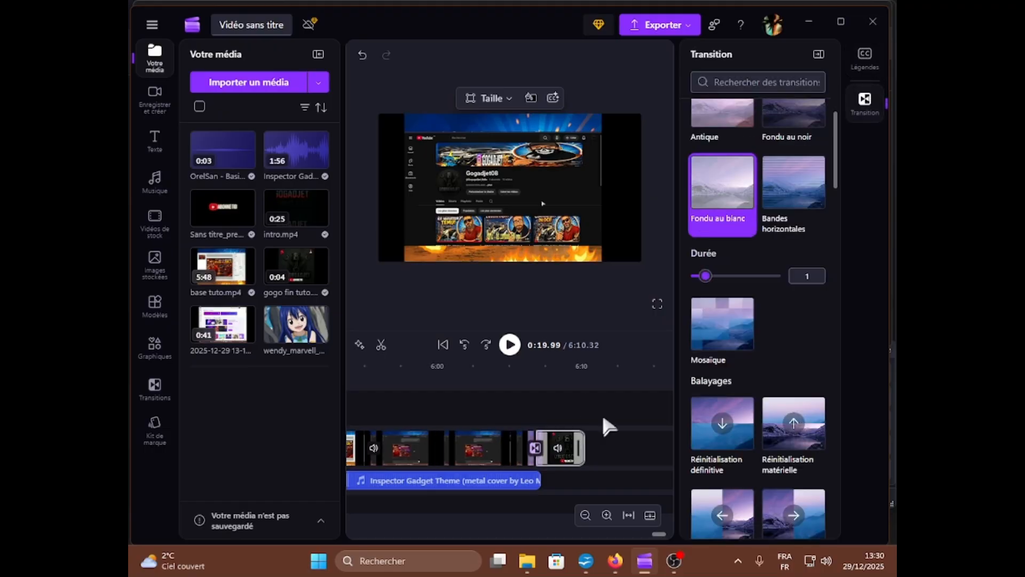
Step: Add a CREATOR-style text on a new top track over the end of the main recording, around 6:04.85
{"action": "left_click", "coordinate": [505, 505]}
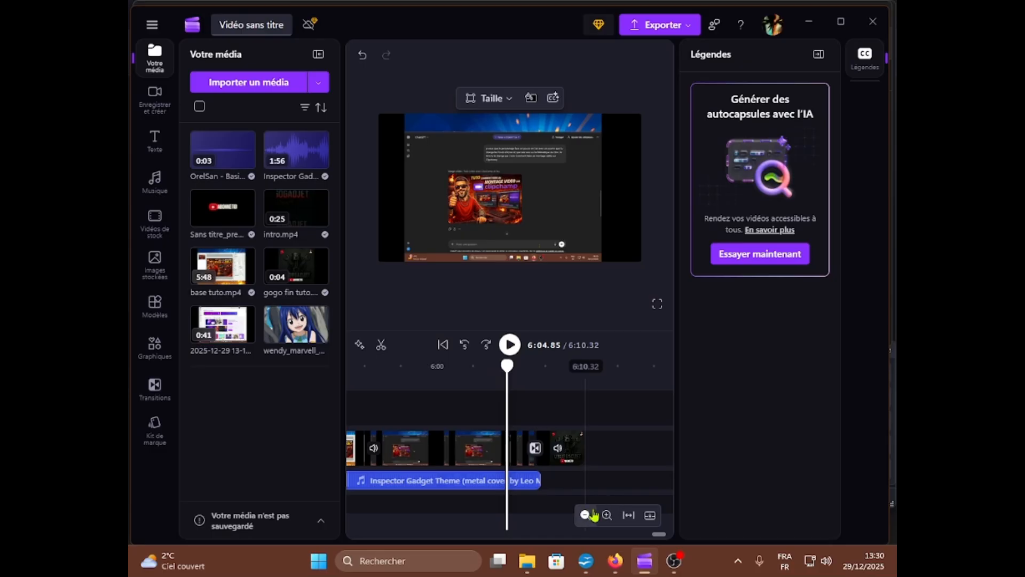
{"action": "mouse_move", "coordinate": [654, 532]}
{"action": "left_mouse_down"}
{"action": "mouse_move", "coordinate": [442, 533]}
{"action": "mouse_move", "coordinate": [668, 528]}
{"action": "mouse_move", "coordinate": [651, 534]}
{"action": "left_mouse_up"}
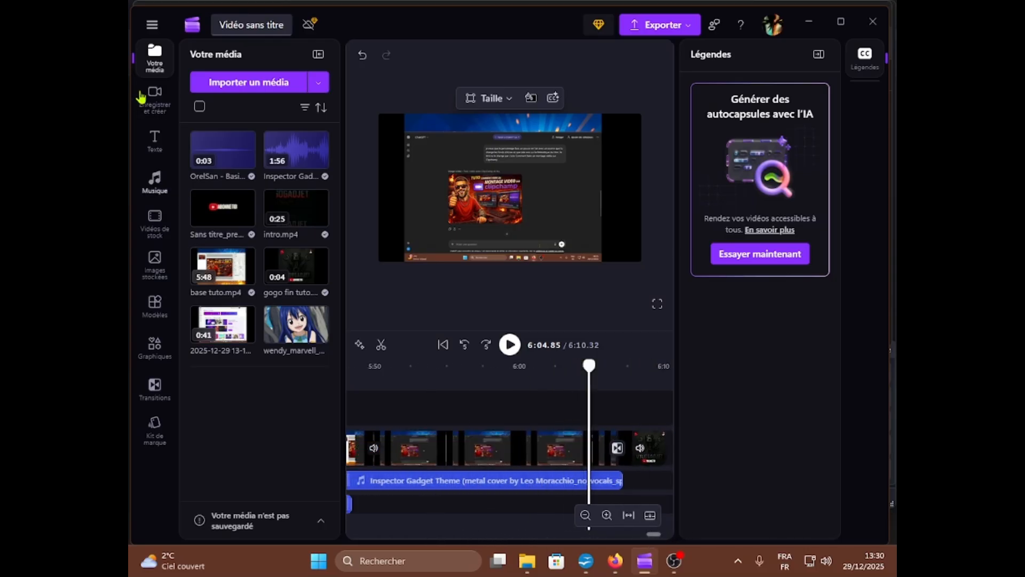
{"action": "left_click", "coordinate": [160, 145]}
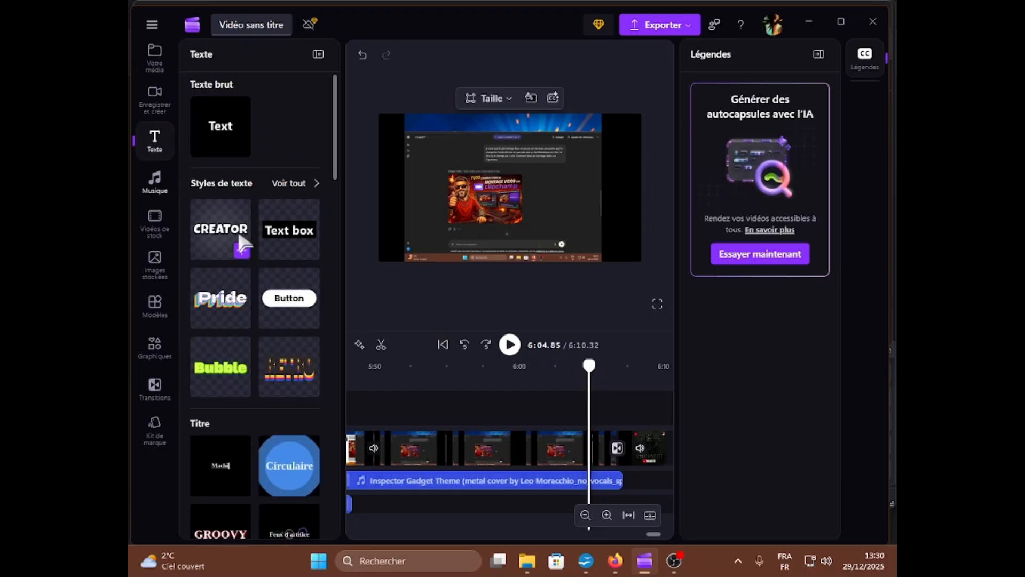
{"action": "left_click_drag", "start_coordinate": [222, 232], "coordinate": [572, 392]}
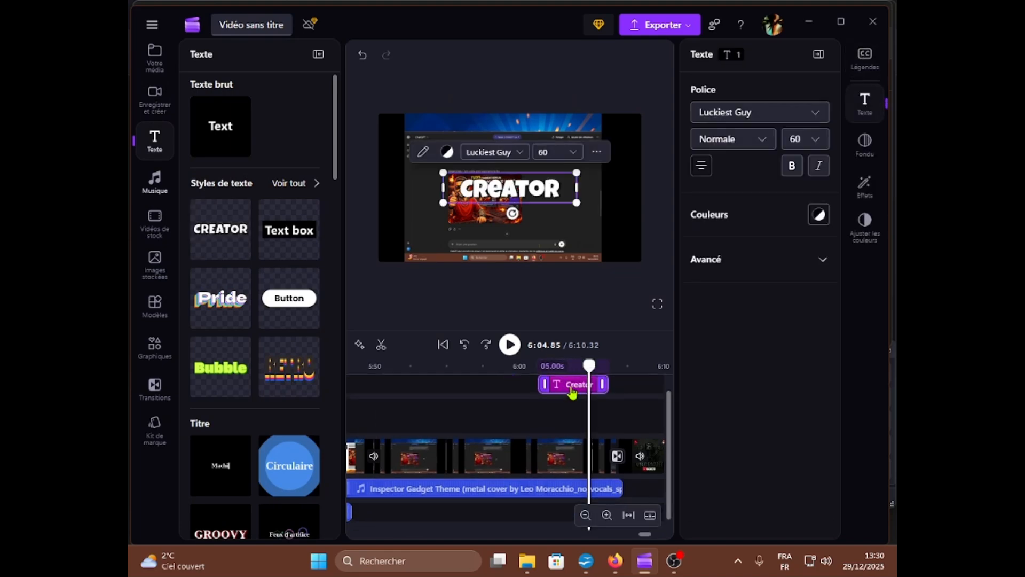
Step: Replace the CREATOR text with "N'hésitez pas à mettre un commentaire 😉", copied from the ChatGPT reply in Firefox
{"action": "double_click", "coordinate": [510, 188]}
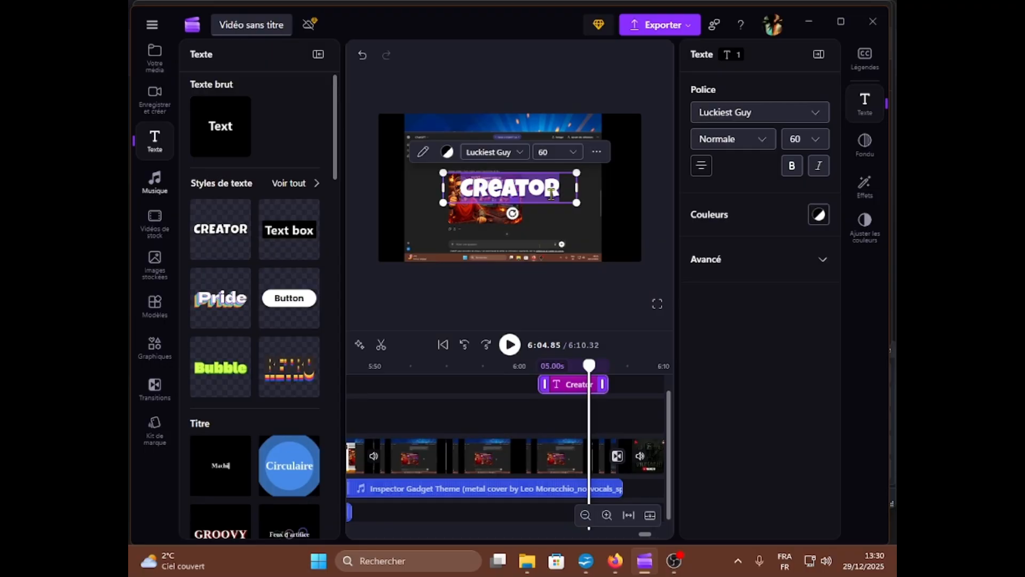
{"action": "left_click", "coordinate": [615, 561]}
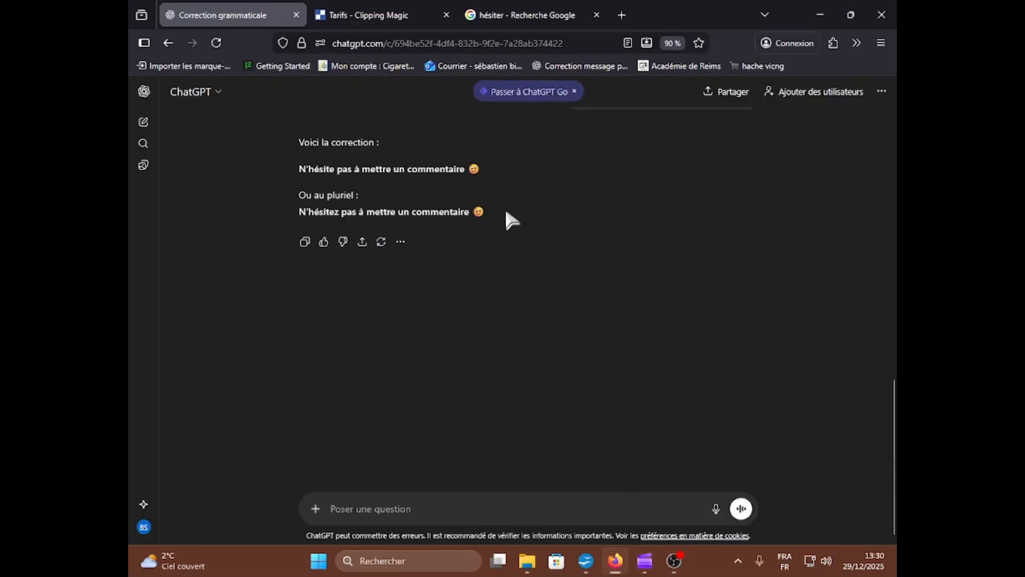
{"action": "left_click_drag", "start_coordinate": [506, 212], "coordinate": [293, 212]}
{"action": "key", "text": "ctrl+c"}
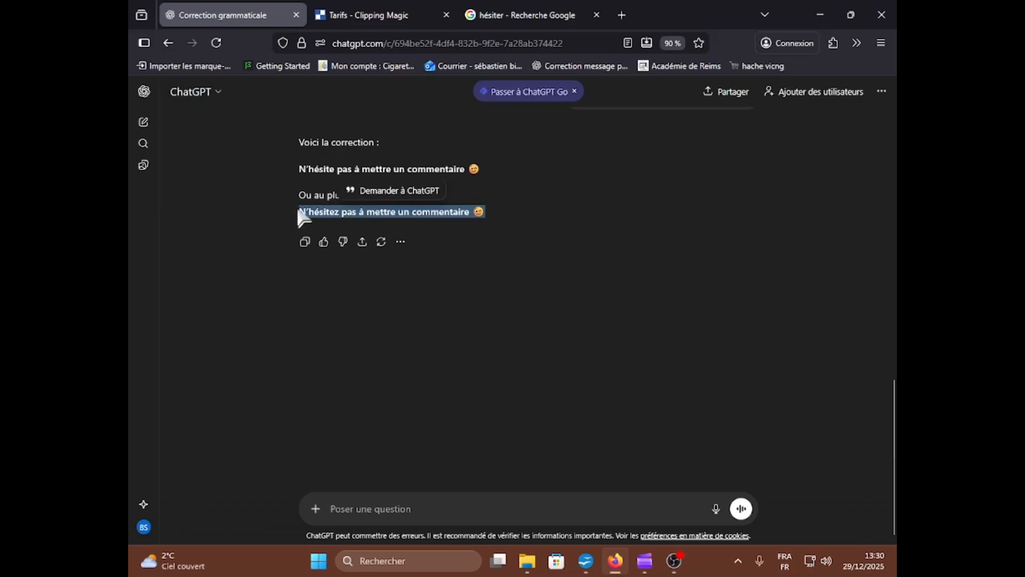
{"action": "left_click", "coordinate": [648, 555]}
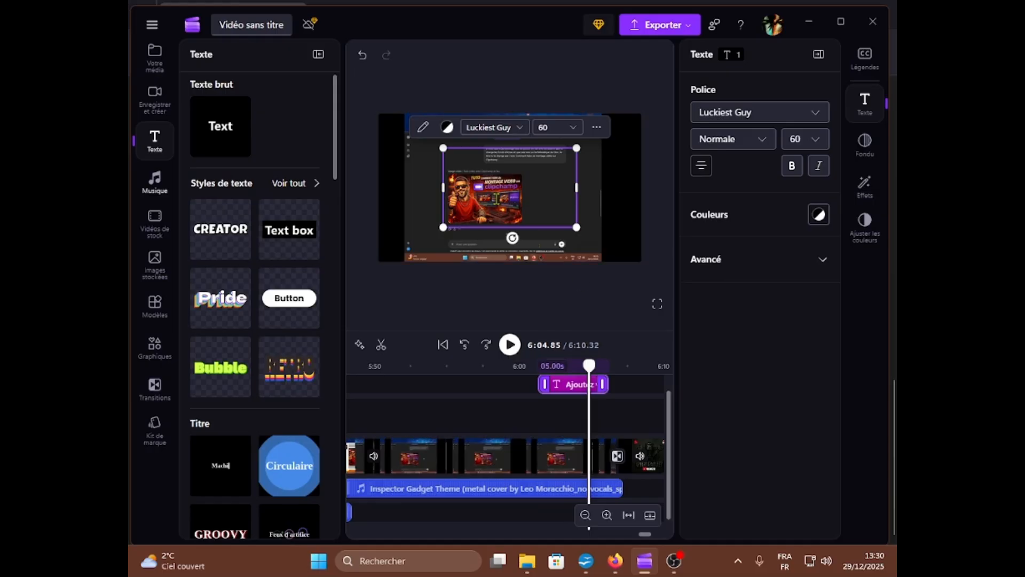
{"action": "key", "text": "ctrl+v"}
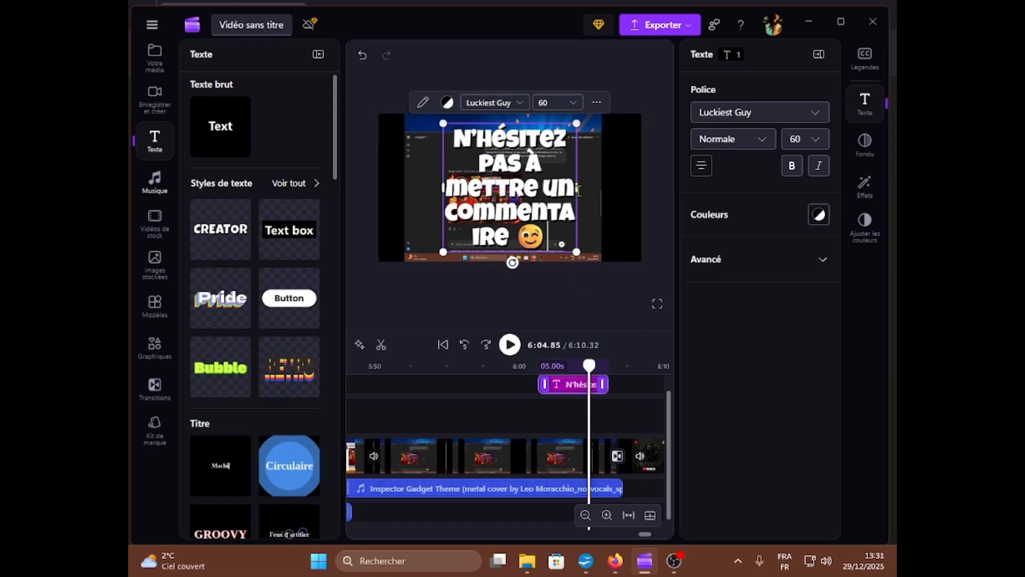
Step: Set the comment invitation text's font size to 20 and deselect it
{"action": "left_click", "coordinate": [575, 103]}
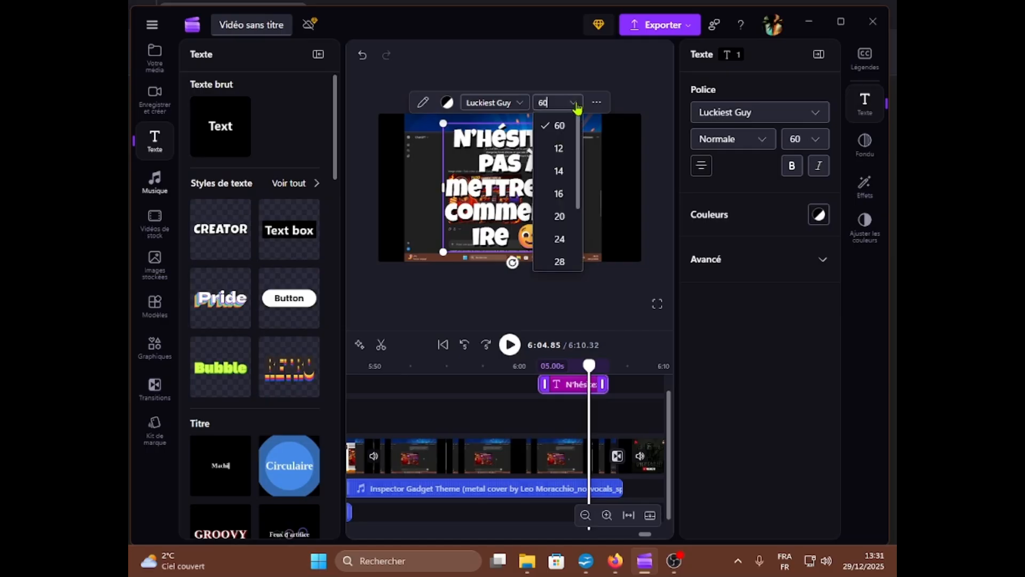
{"action": "left_click", "coordinate": [563, 219]}
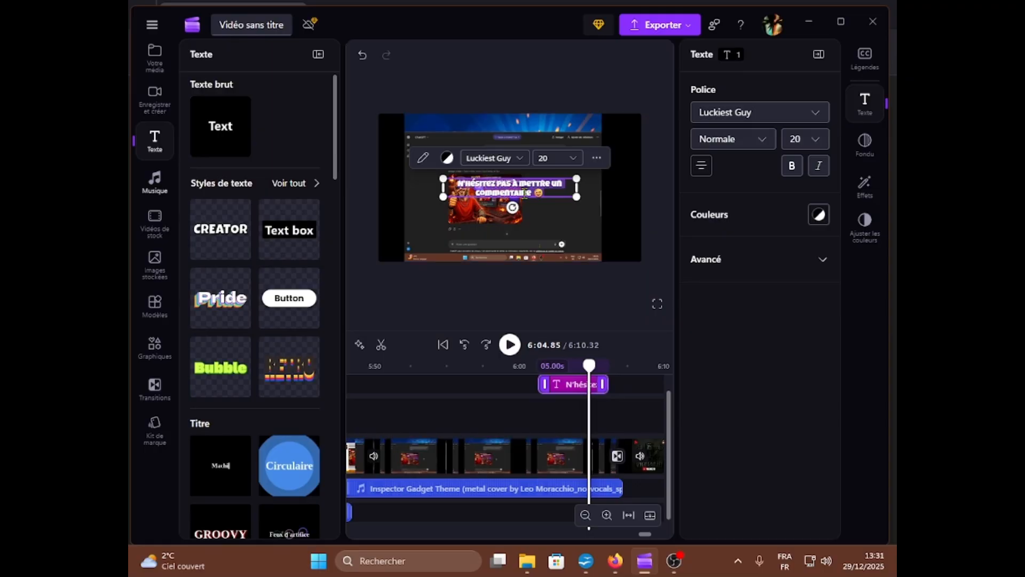
{"action": "left_click", "coordinate": [556, 298]}
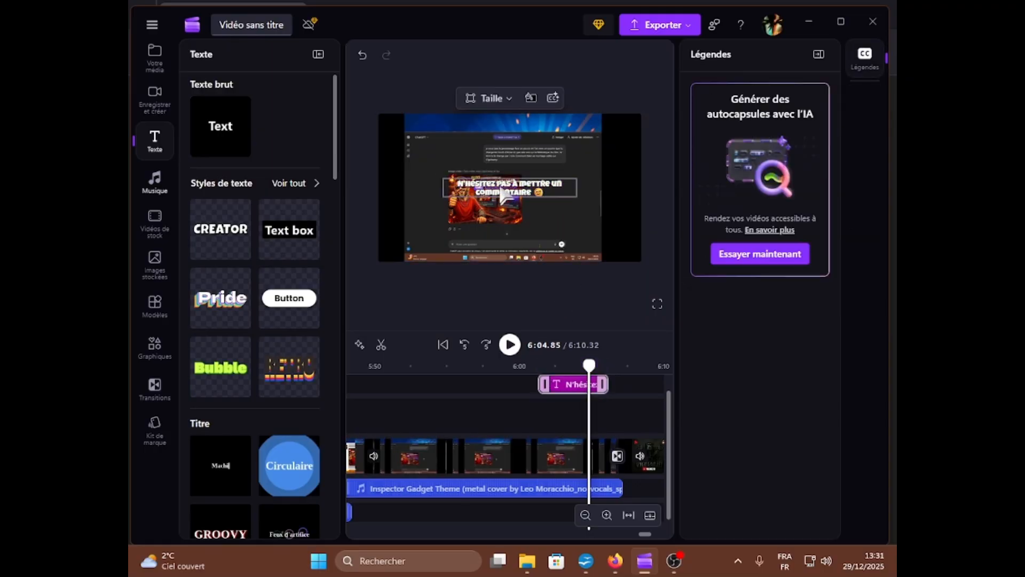
Step: Move the comment invitation text to the lower part of the frame and play the ending from about 6:00.70
{"action": "mouse_move", "coordinate": [504, 195]}
{"action": "left_mouse_down"}
{"action": "mouse_move", "coordinate": [492, 178]}
{"action": "mouse_move", "coordinate": [498, 247]}
{"action": "mouse_move", "coordinate": [490, 240]}
{"action": "left_mouse_up"}
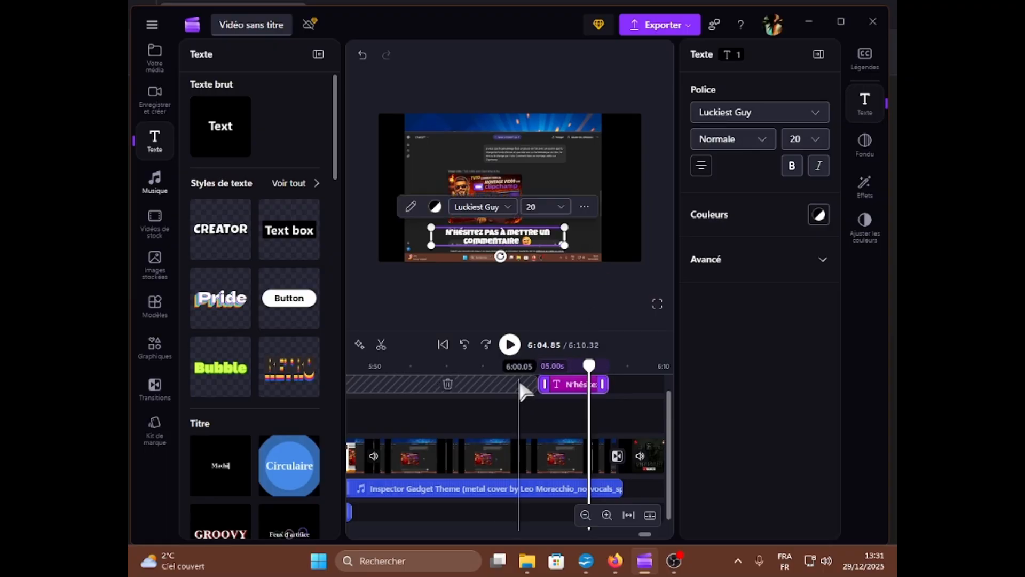
{"action": "left_click", "coordinate": [529, 388]}
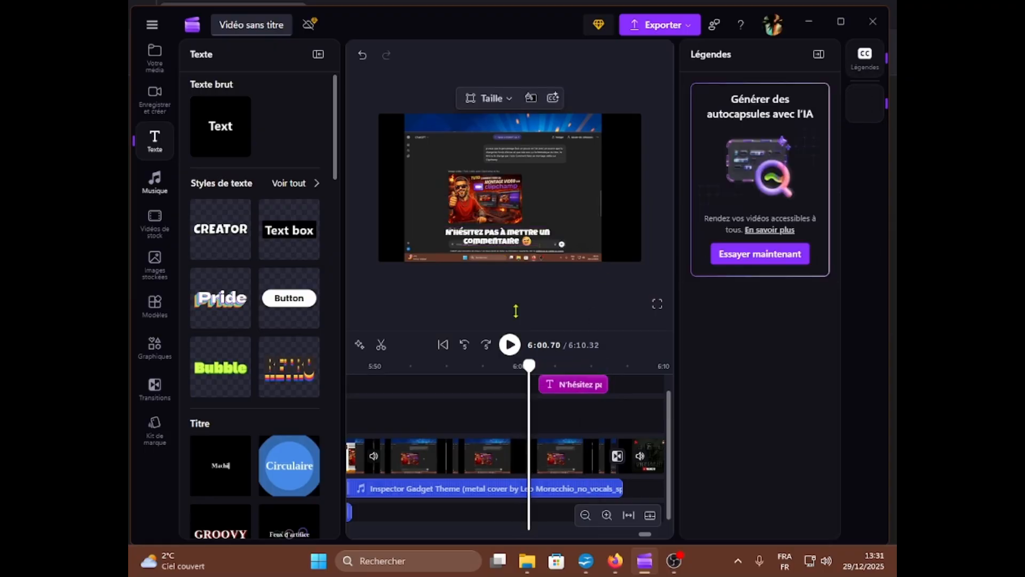
{"action": "left_click", "coordinate": [510, 344]}
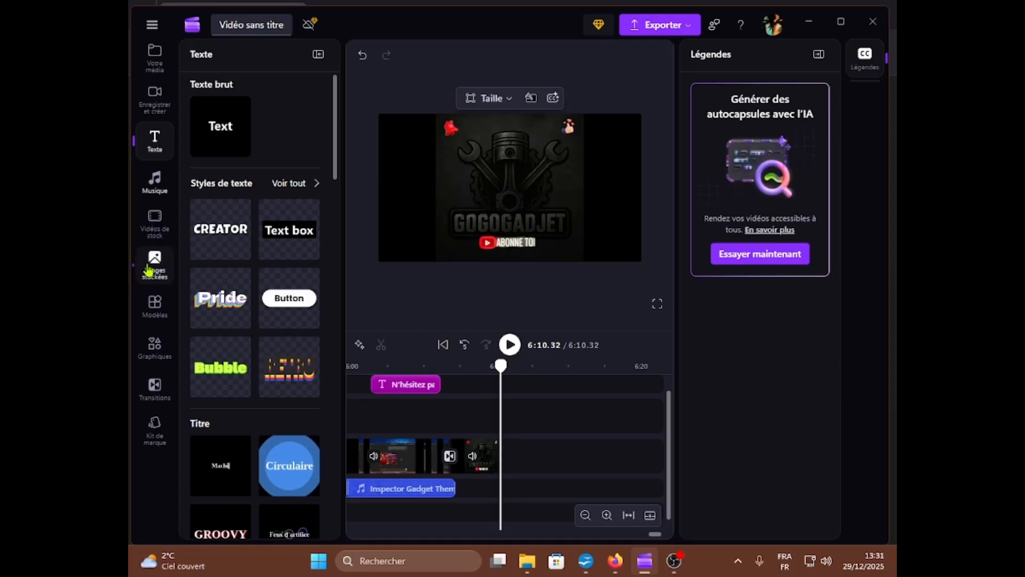
Step: Browse the video templates and the graphics library, including shapes, overlays, frames and stickers
{"action": "left_click", "coordinate": [151, 319]}
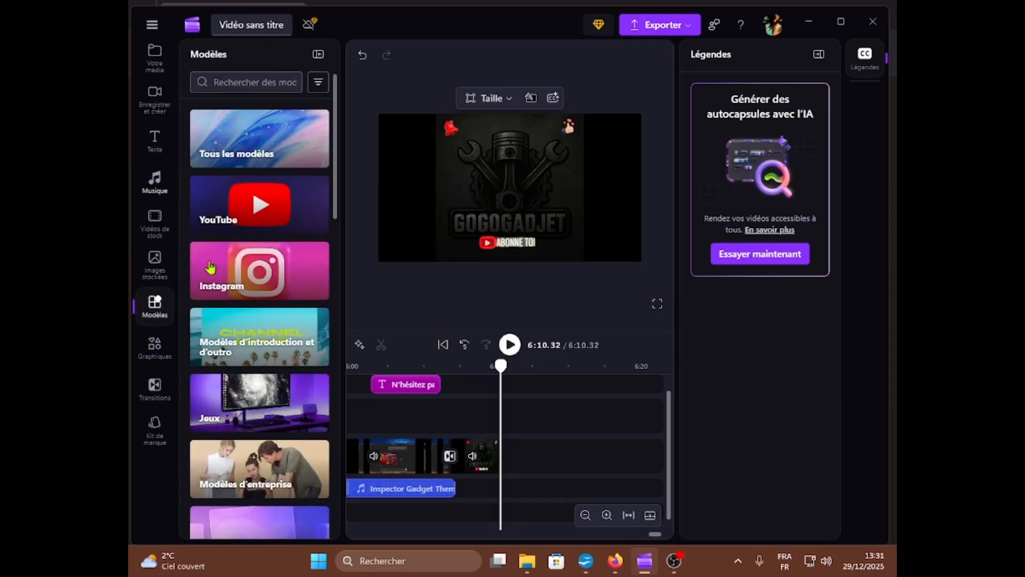
{"action": "left_click", "coordinate": [152, 360]}
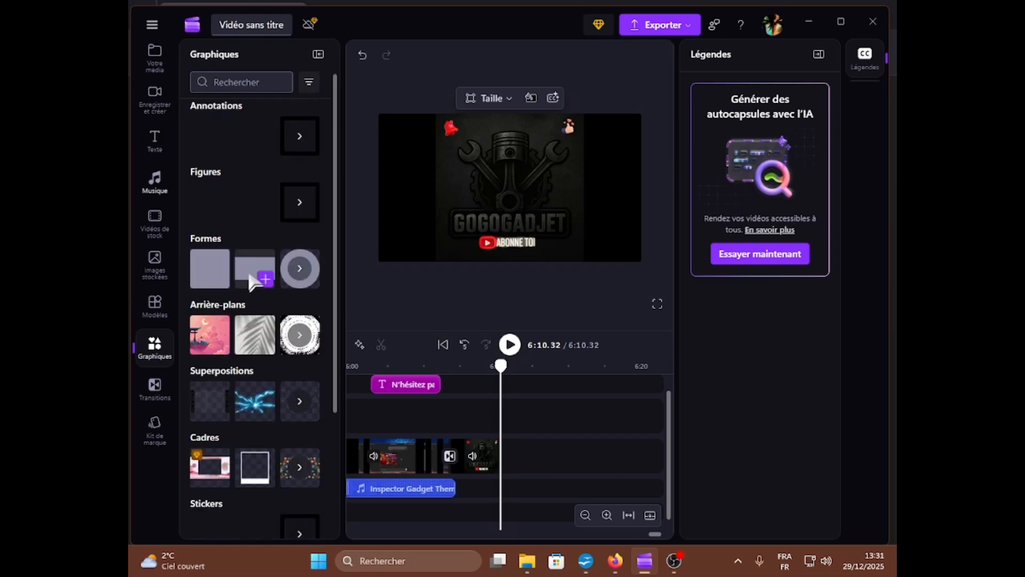
{"action": "mouse_move", "coordinate": [256, 402]}
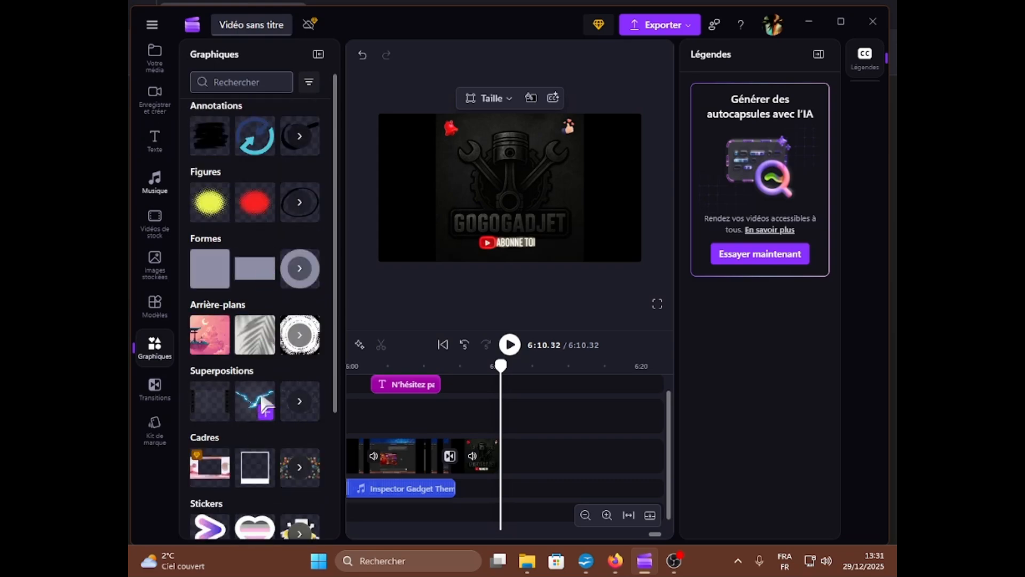
{"action": "scroll", "coordinate": [251, 395], "scroll_direction": "down", "scroll_amount": 3}
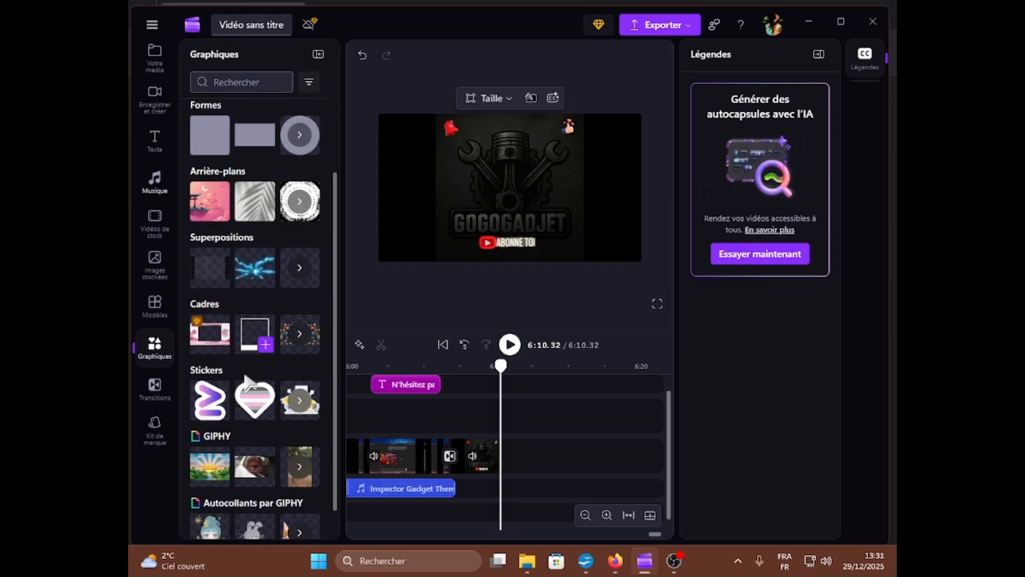
{"action": "scroll", "coordinate": [235, 376], "scroll_direction": "up", "scroll_amount": 3}
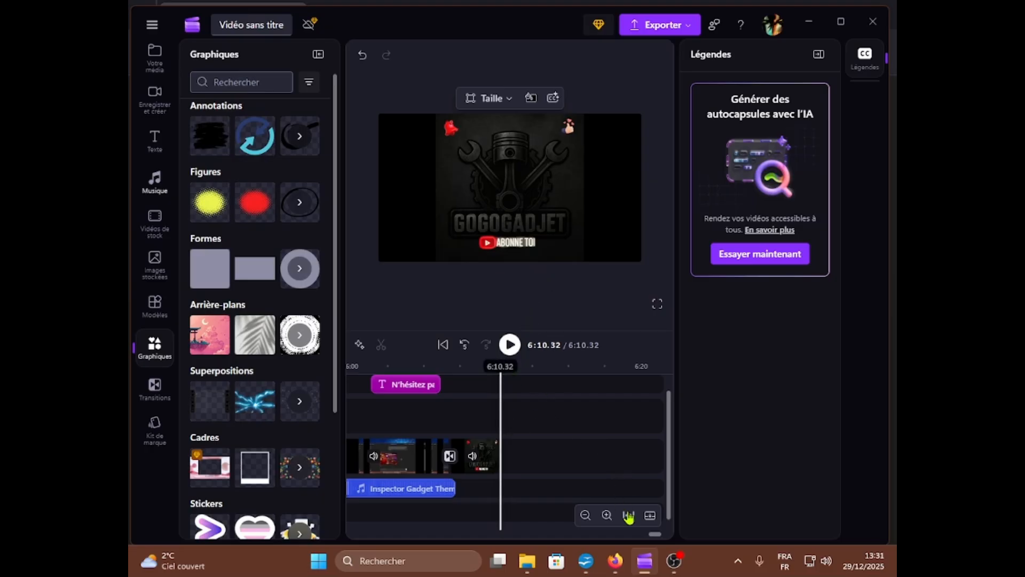
{"action": "mouse_move", "coordinate": [648, 532]}
{"action": "left_mouse_down"}
{"action": "mouse_move", "coordinate": [345, 516]}
{"action": "mouse_move", "coordinate": [660, 519]}
{"action": "left_mouse_up"}
Step: Try the Vertical 9:16 format on the project and return it to Larges 16:9
{"action": "left_click", "coordinate": [515, 120]}
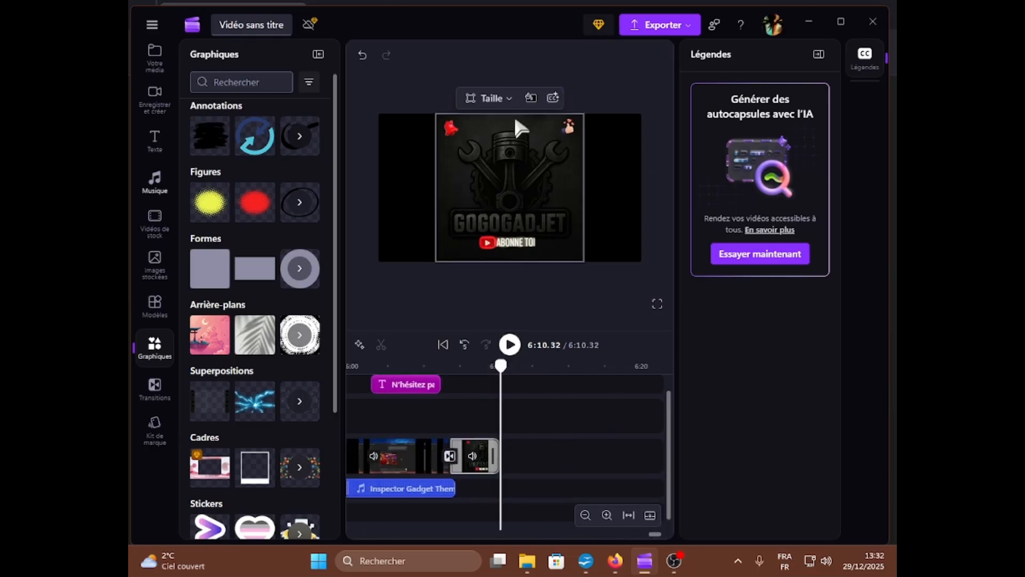
{"action": "left_click", "coordinate": [472, 99]}
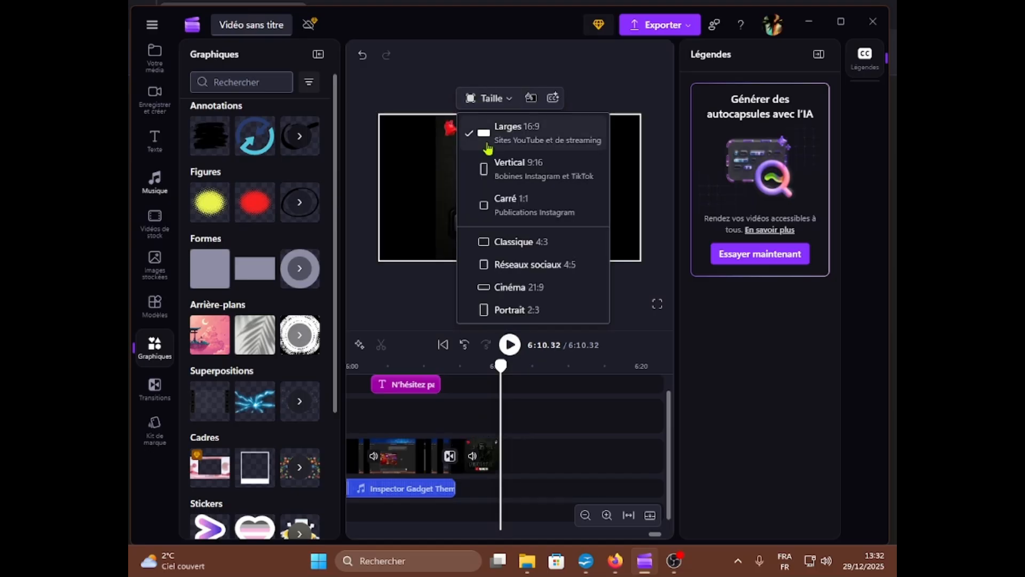
{"action": "left_click", "coordinate": [499, 174]}
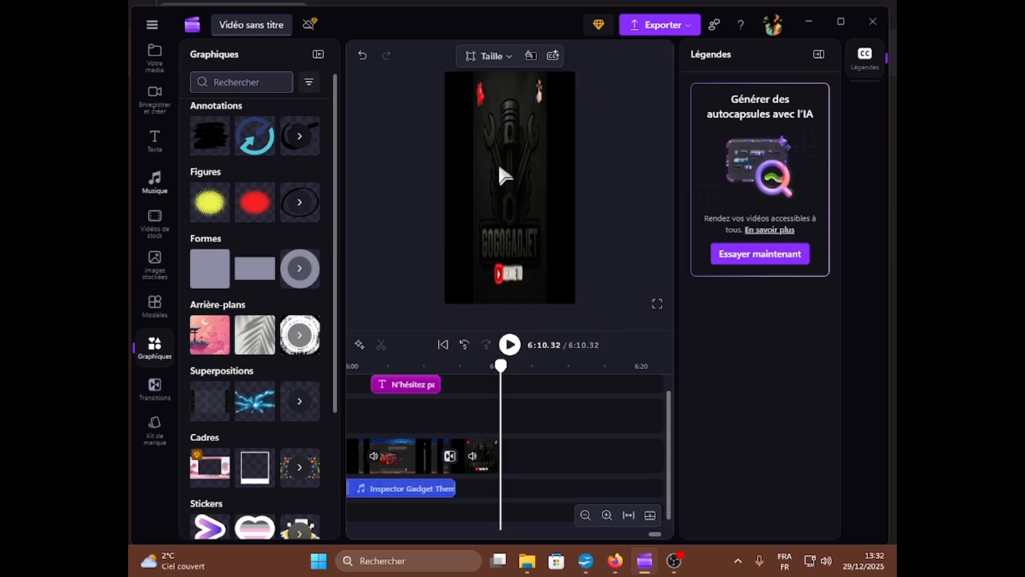
{"action": "left_click", "coordinate": [483, 57]}
{"action": "left_click", "coordinate": [497, 96]}
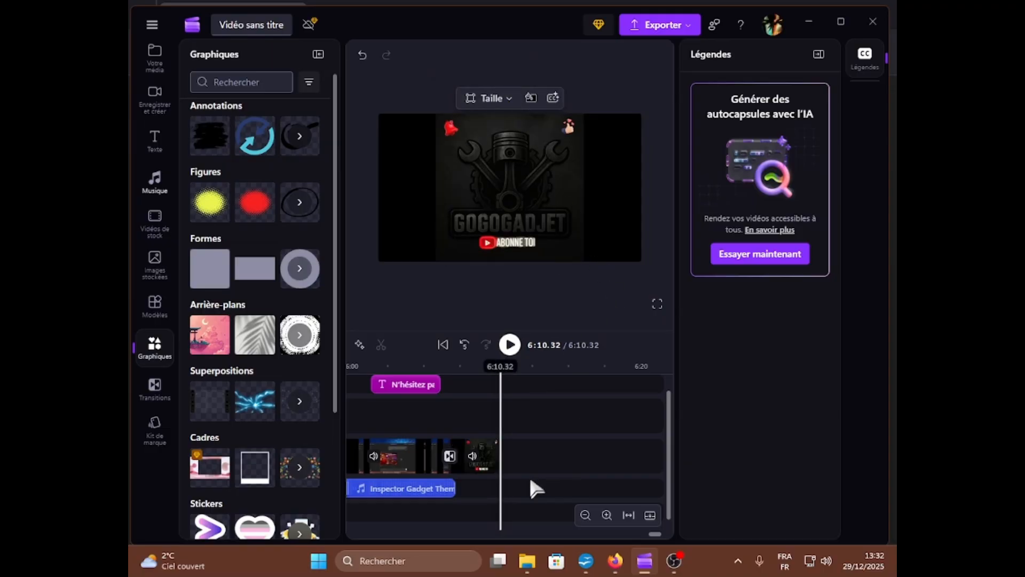
Step: Export the finished video in 1080p and save it to the computer
{"action": "left_click", "coordinate": [664, 27]}
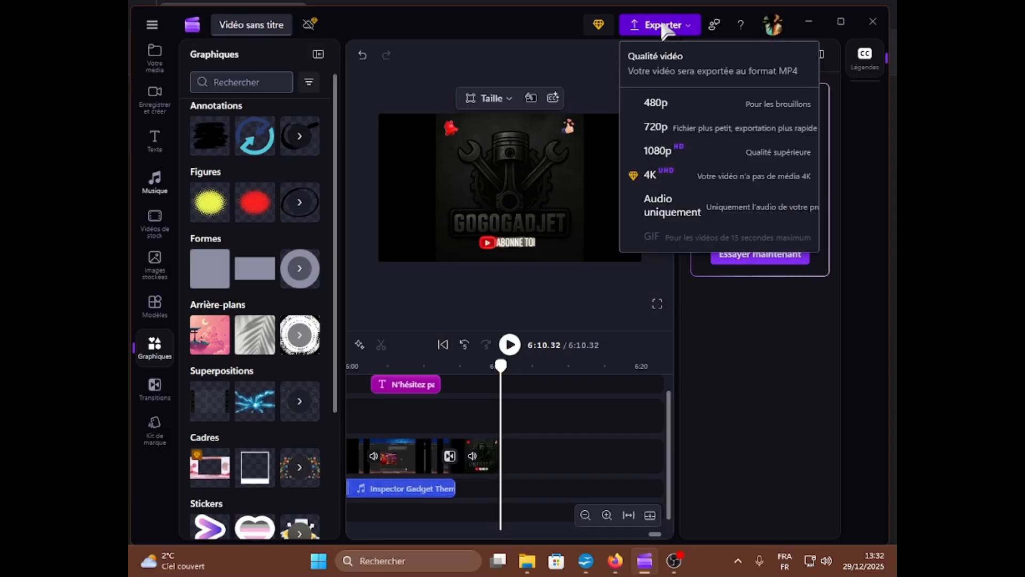
{"action": "left_click", "coordinate": [682, 151]}
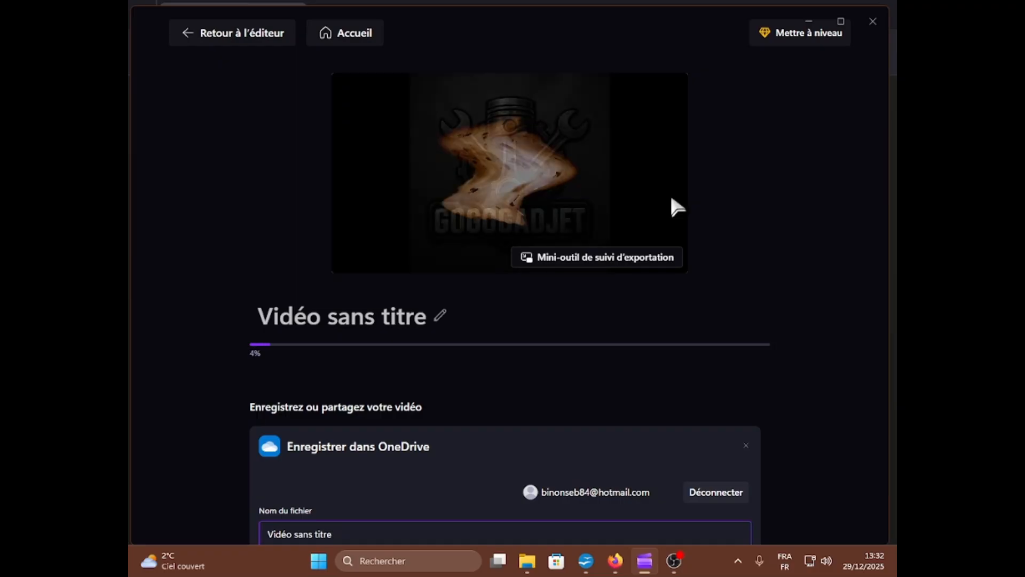
{"action": "left_click", "coordinate": [746, 445]}
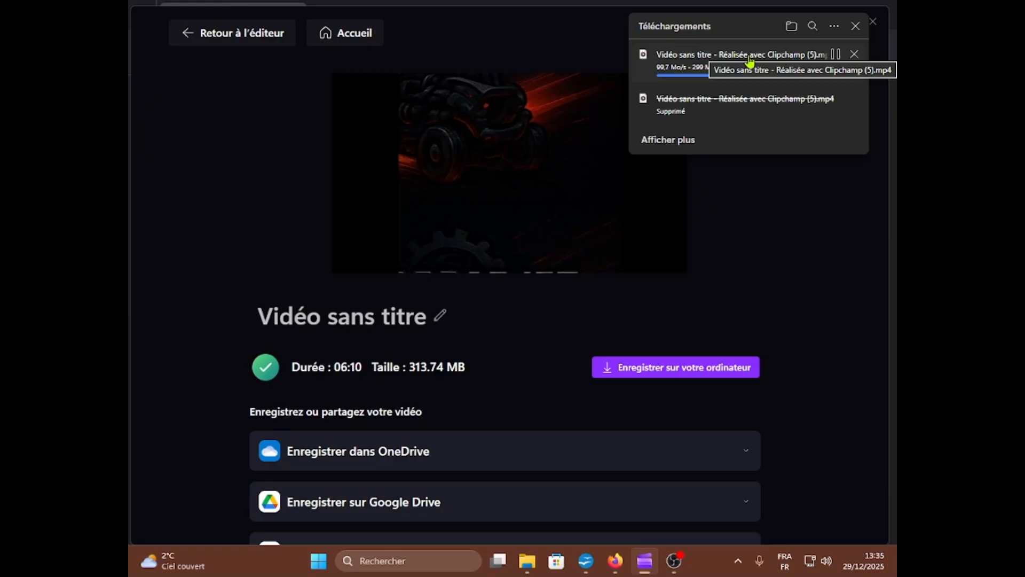
{"action": "left_click", "coordinate": [662, 370]}
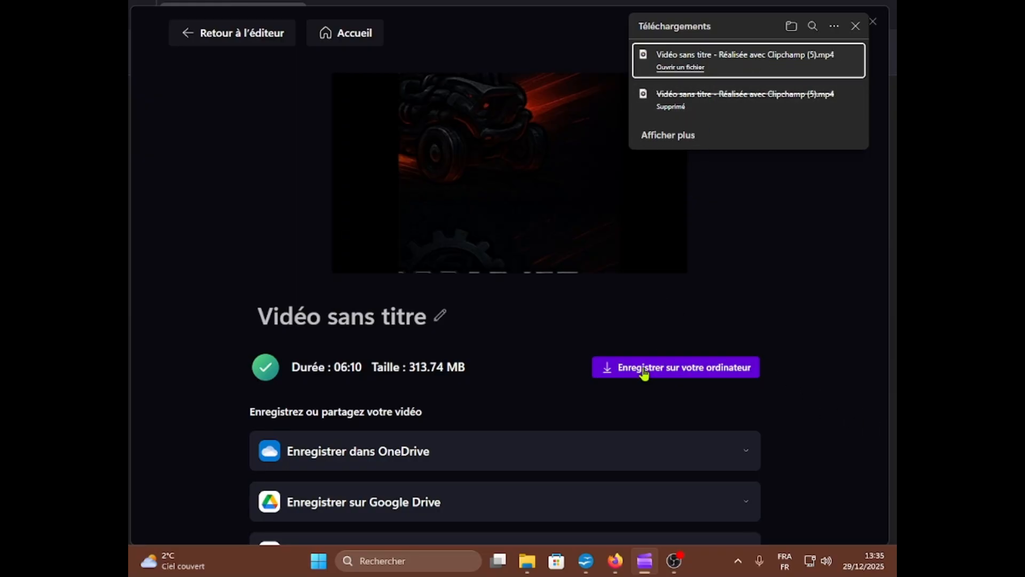
Step: Show the exported video in the Téléchargements folder in File Explorer
{"action": "left_click", "coordinate": [703, 70]}
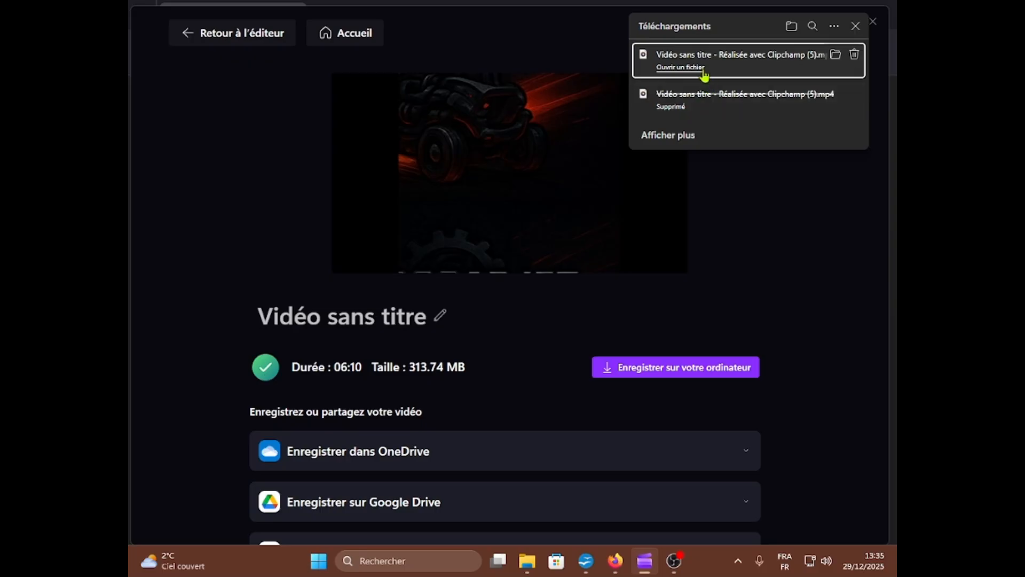
{"action": "left_click", "coordinate": [836, 58]}
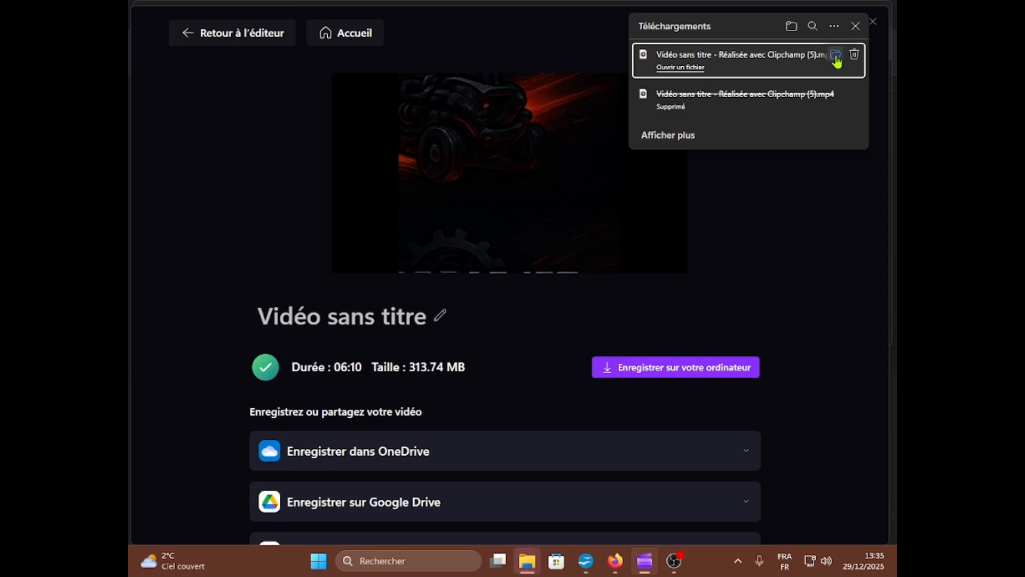
{"action": "right_click", "coordinate": [834, 54]}
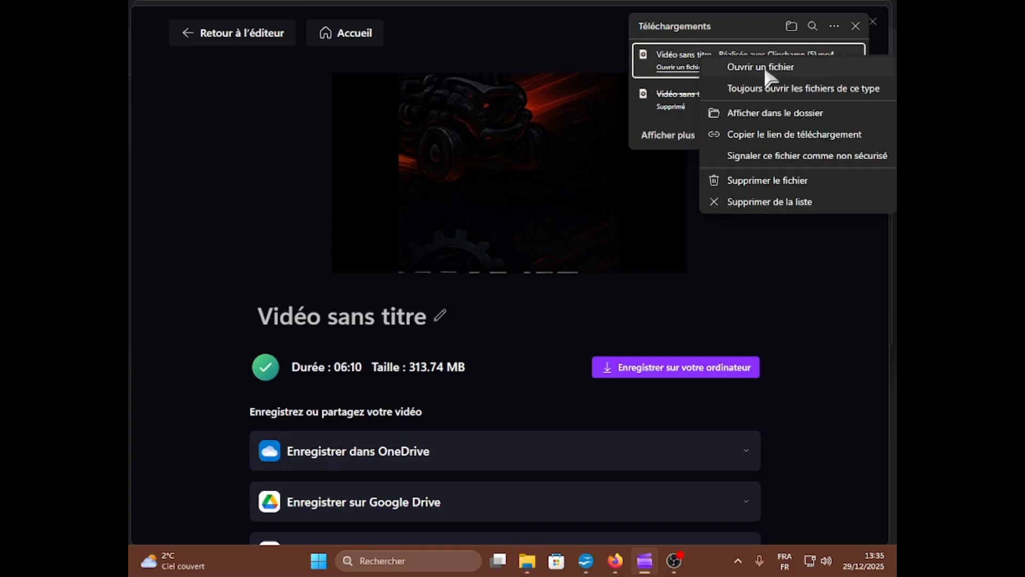
{"action": "left_click", "coordinate": [746, 282]}
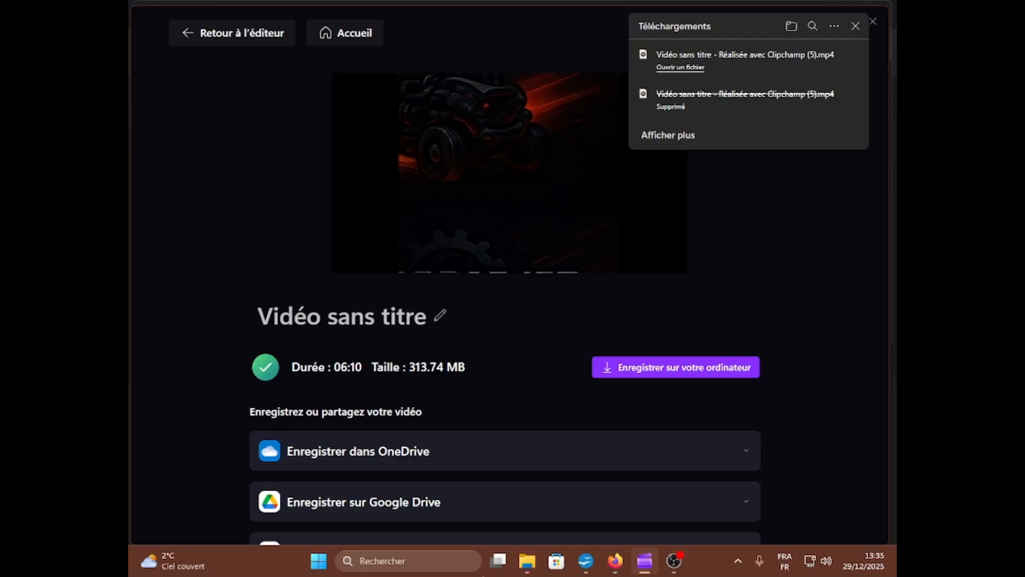
{"action": "left_click", "coordinate": [527, 561]}
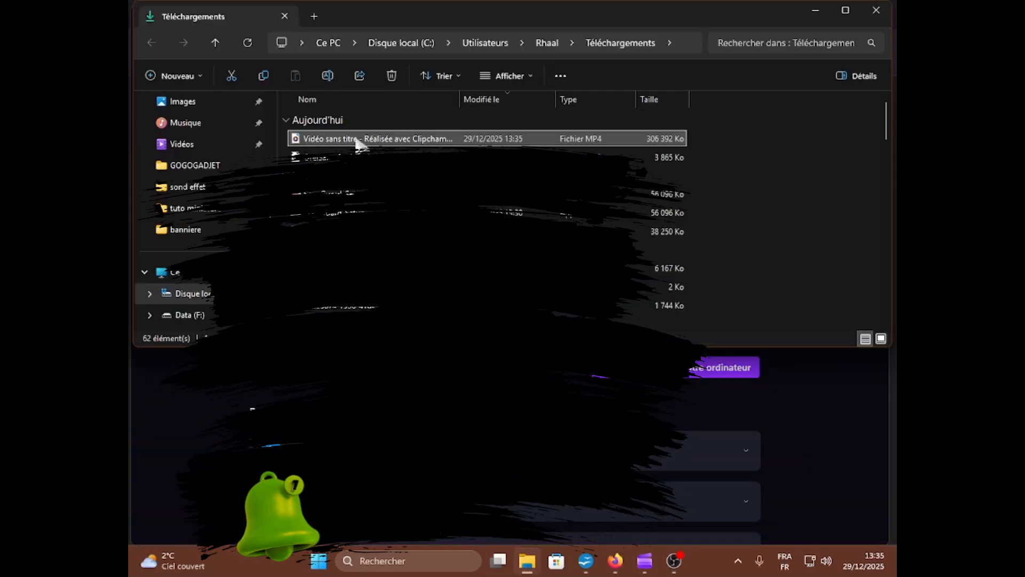
Step: Rename the exported video file as "tuto miniature"
{"action": "right_click", "coordinate": [356, 139]}
{"action": "left_click", "coordinate": [464, 156]}
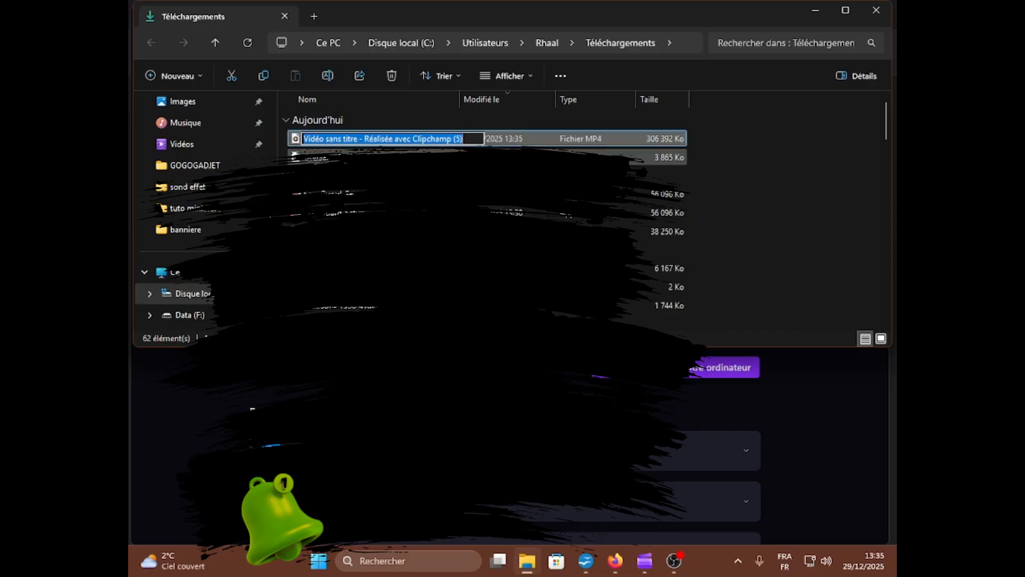
{"action": "type", "text": "tuto"}
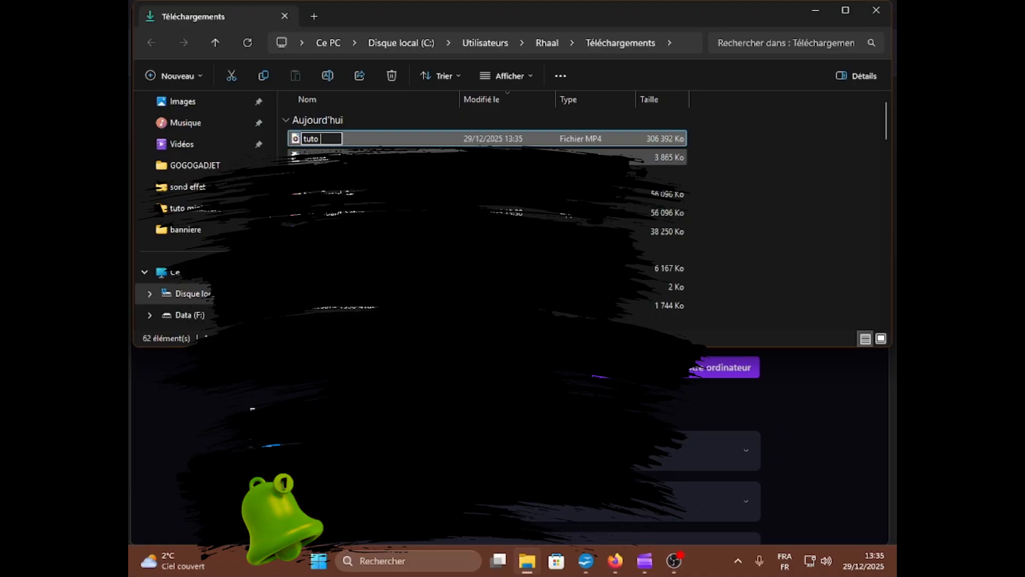
{"action": "type", "text": " miniature"}
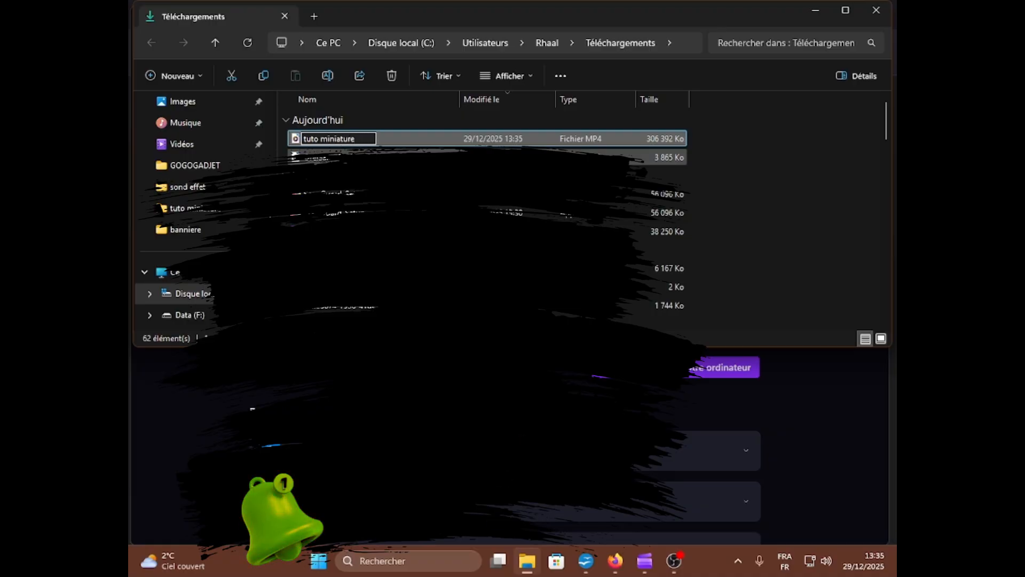
{"action": "key", "text": "Return"}
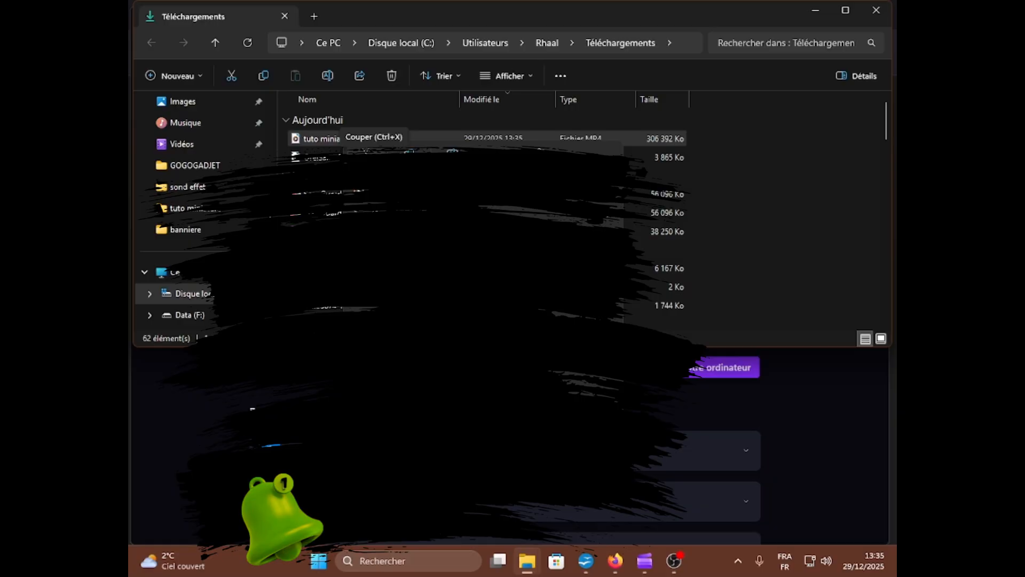
Step: Move the tuto miniature video from Téléchargements into the tuto miniature folder inside GOGOGADJET
{"action": "left_click", "coordinate": [369, 152]}
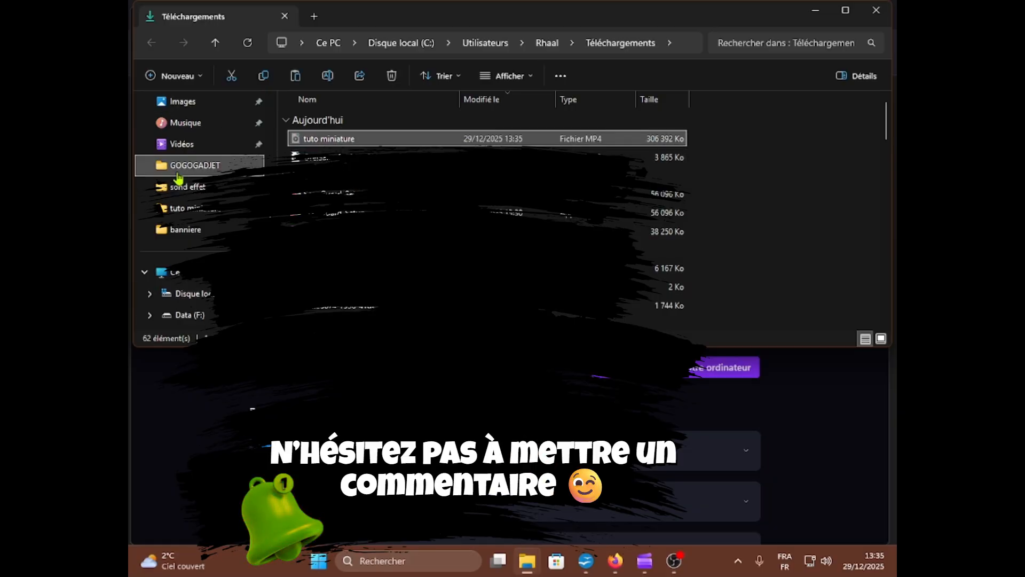
{"action": "left_click", "coordinate": [182, 165]}
{"action": "left_click", "coordinate": [192, 209]}
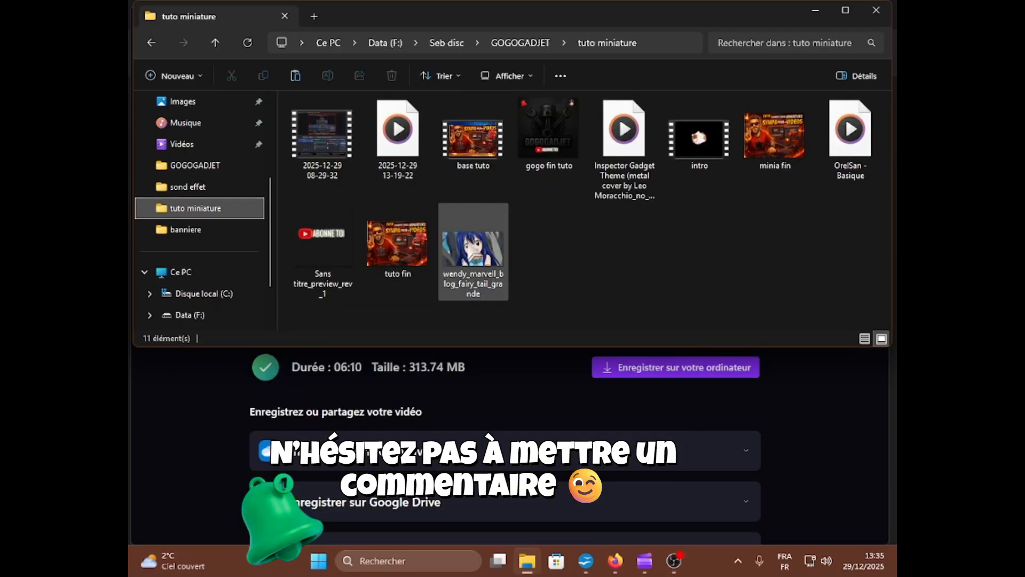
{"action": "right_click", "coordinate": [616, 240]}
{"action": "left_click", "coordinate": [636, 258]}
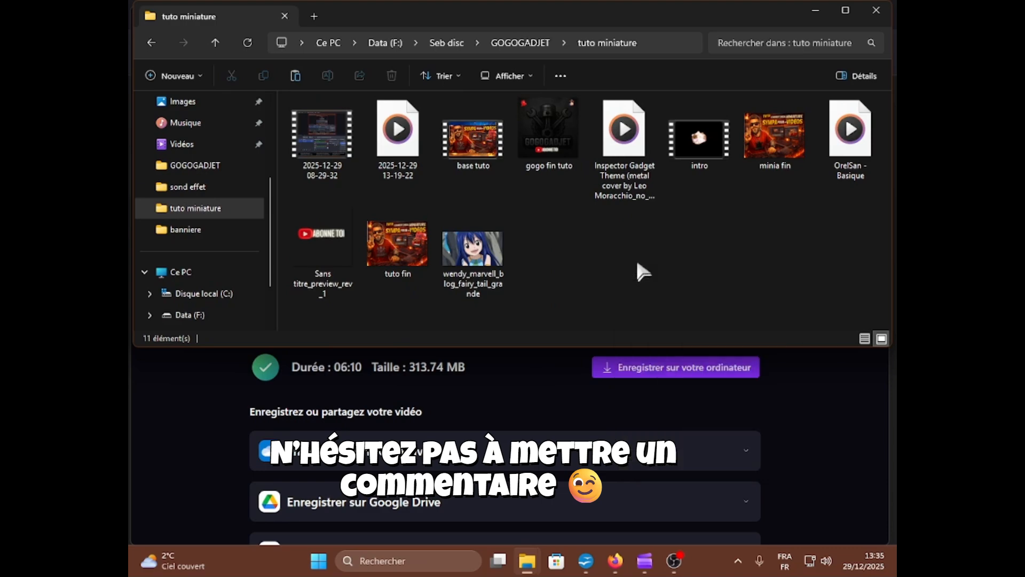